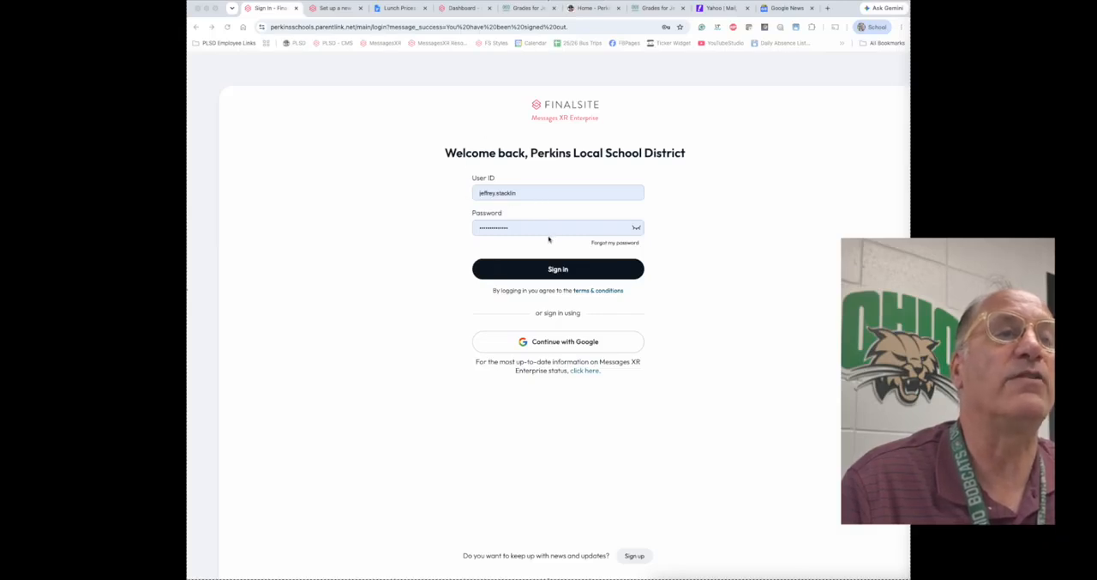
Step: Sign in through Google with the District Administrator account for Perkins Local School District and dismiss the automated-notifications notice
{"action": "left_click", "coordinate": [560, 343]}
{"action": "left_click", "coordinate": [550, 342]}
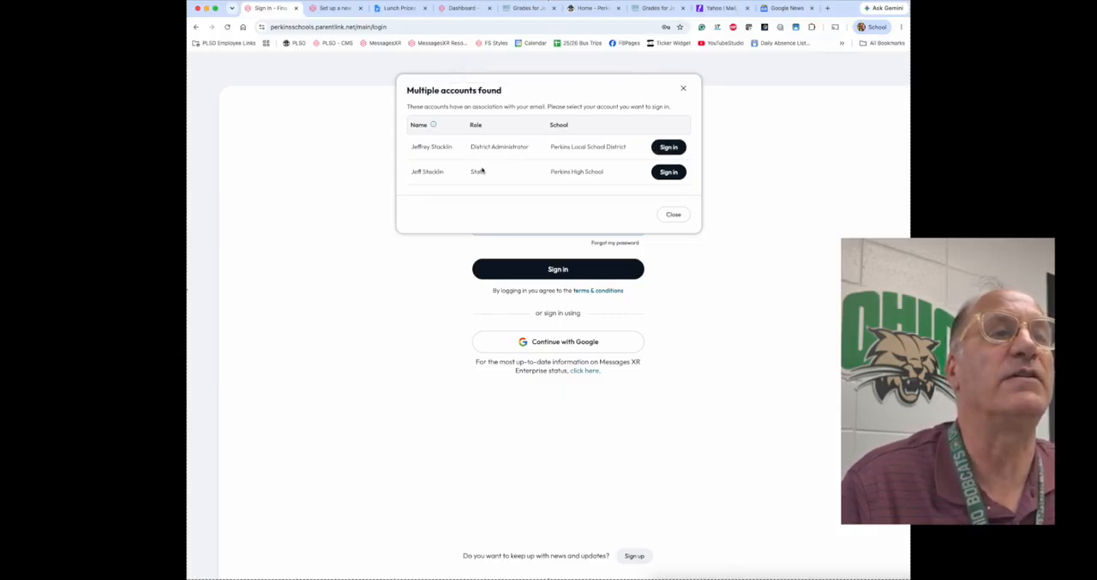
{"action": "left_click", "coordinate": [670, 148]}
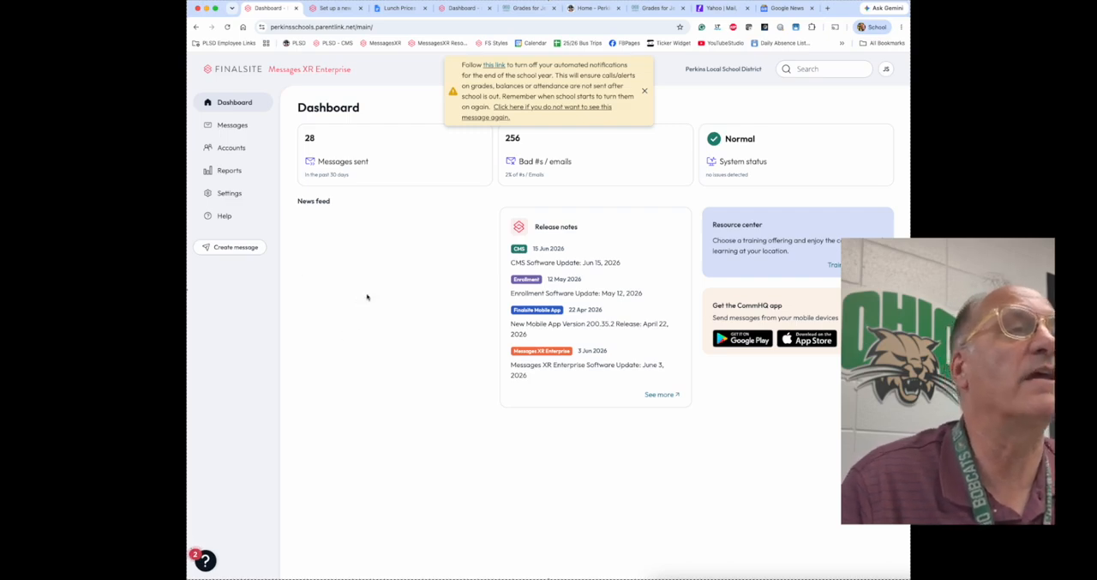
{"action": "left_click", "coordinate": [644, 90]}
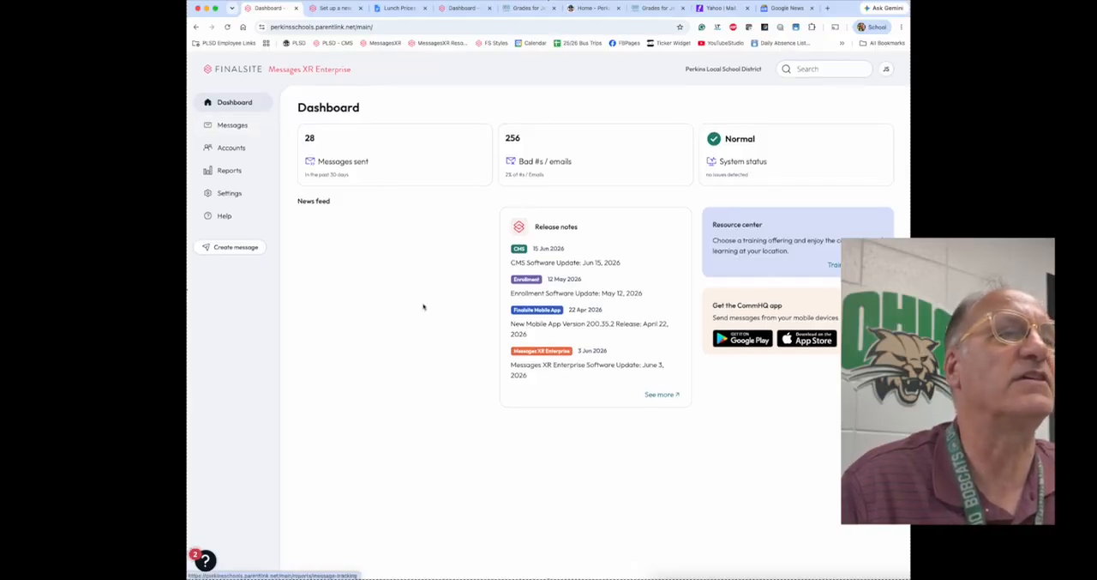
Step: Create a new message titled "Perkins Schools Closed Today Due To Winter Weather"
{"action": "left_click", "coordinate": [222, 248]}
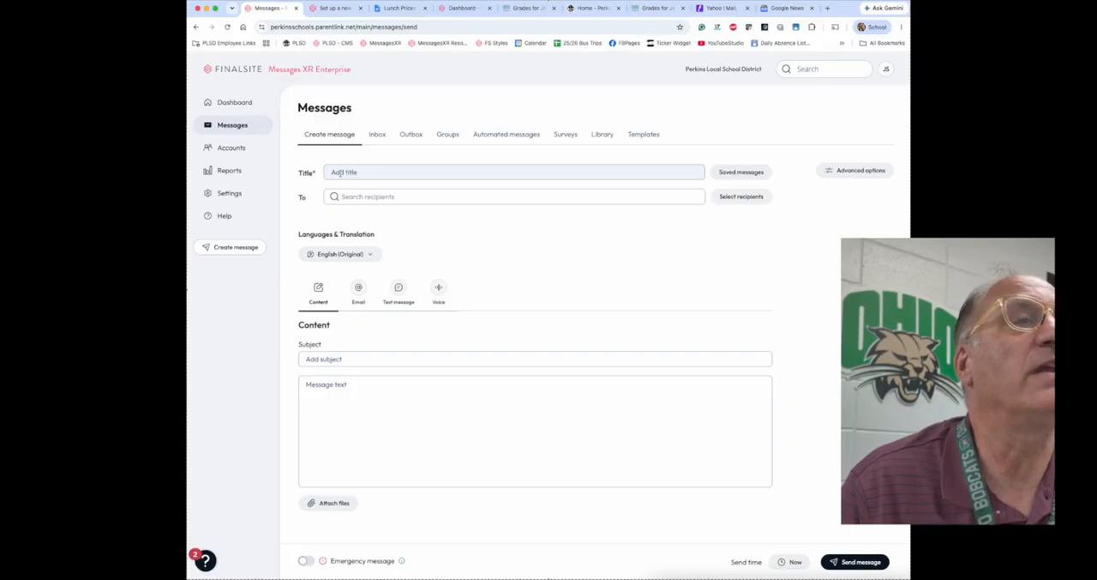
{"action": "left_click", "coordinate": [341, 173]}
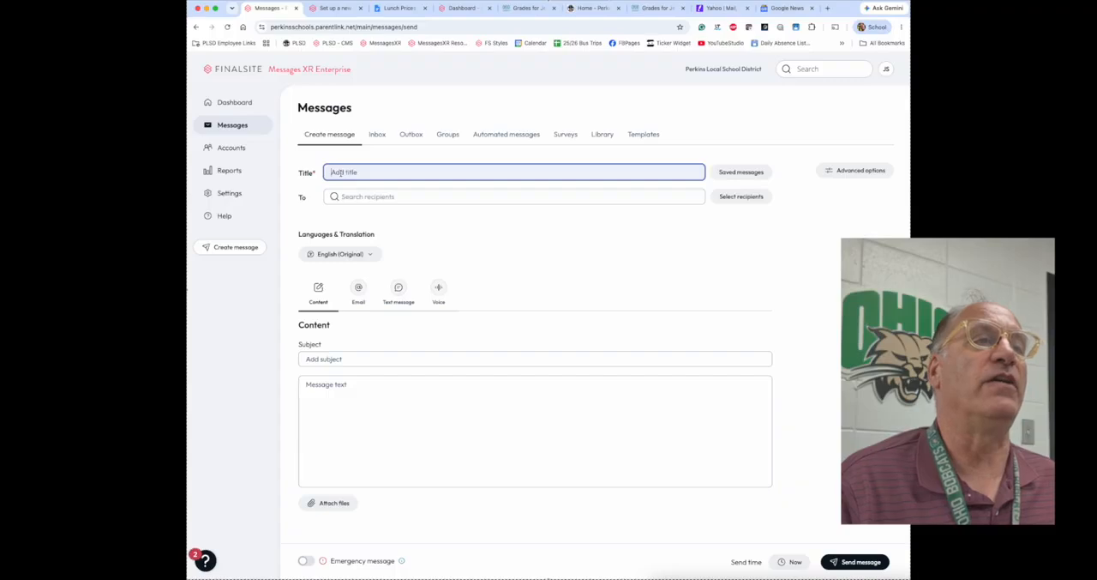
{"action": "type", "text": "Perkins"}
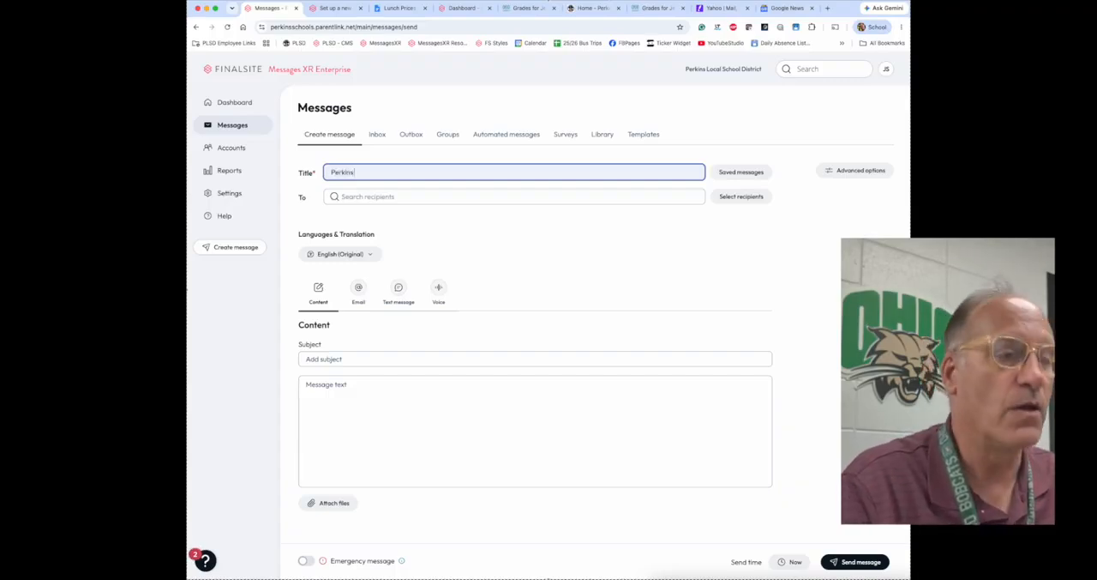
{"action": "type", "text": " Schools Clo"}
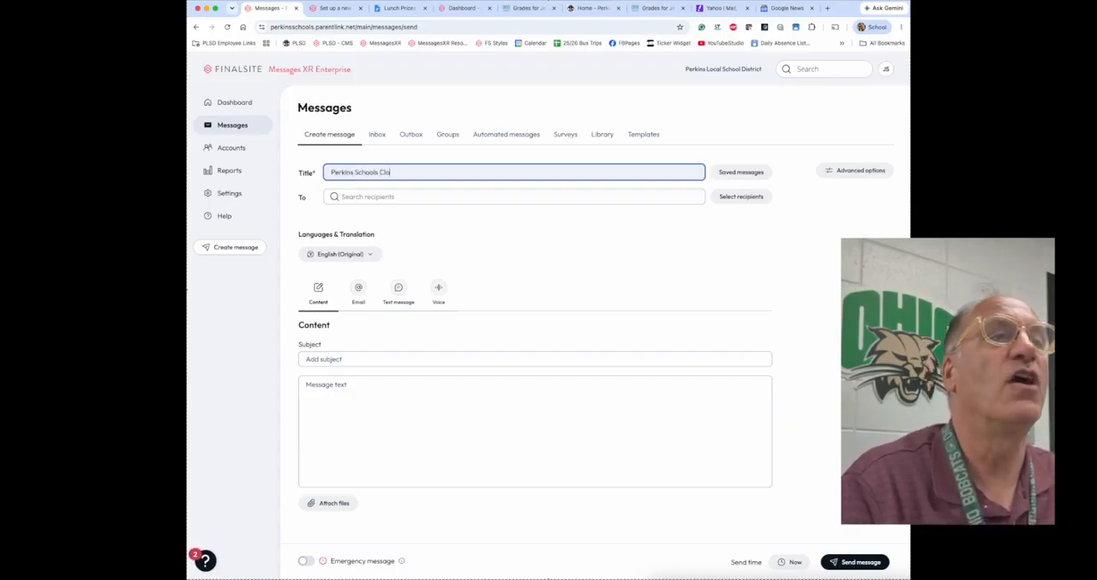
{"action": "type", "text": "sed Today: Du"}
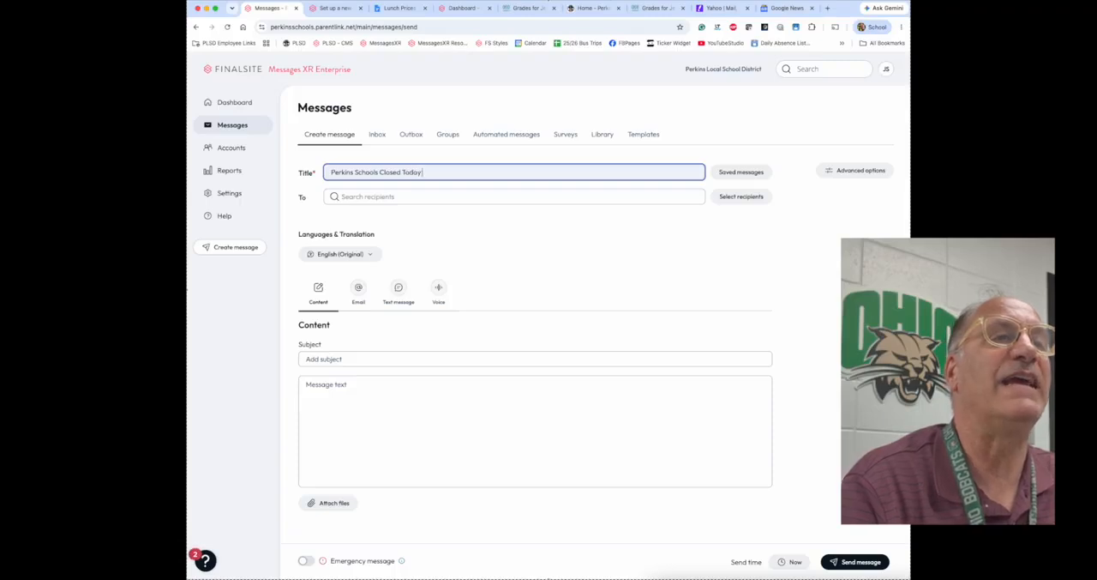
{"action": "key", "text": "BackSpace"}
{"action": "key", "text": "BackSpace"}
{"action": "type", "text": "Due To Winter Weather"}
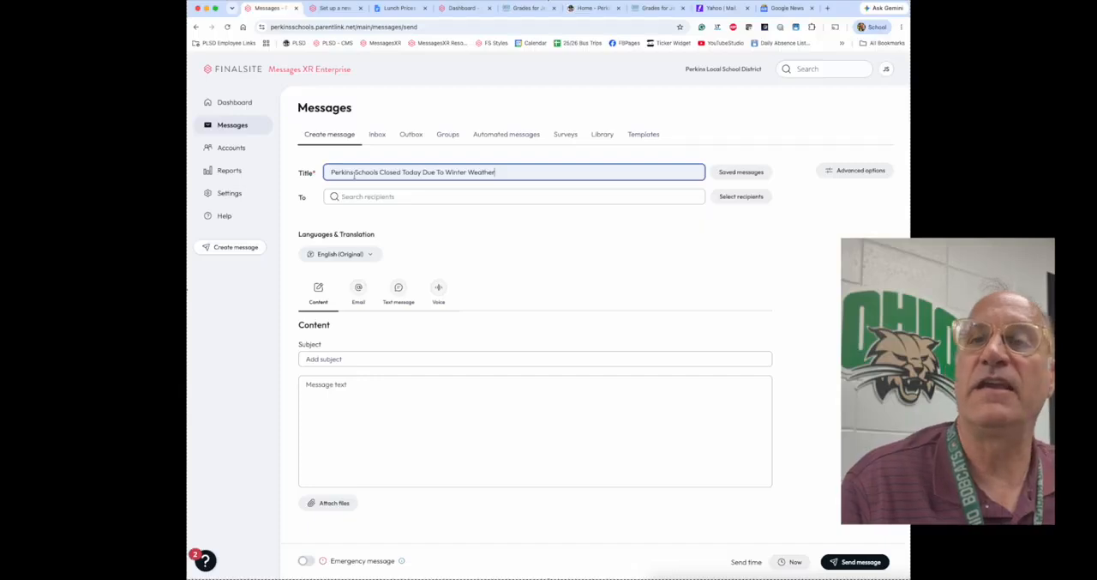
Step: Add the prefix "Alert:" to the beginning of the message title
{"action": "left_click", "coordinate": [330, 172]}
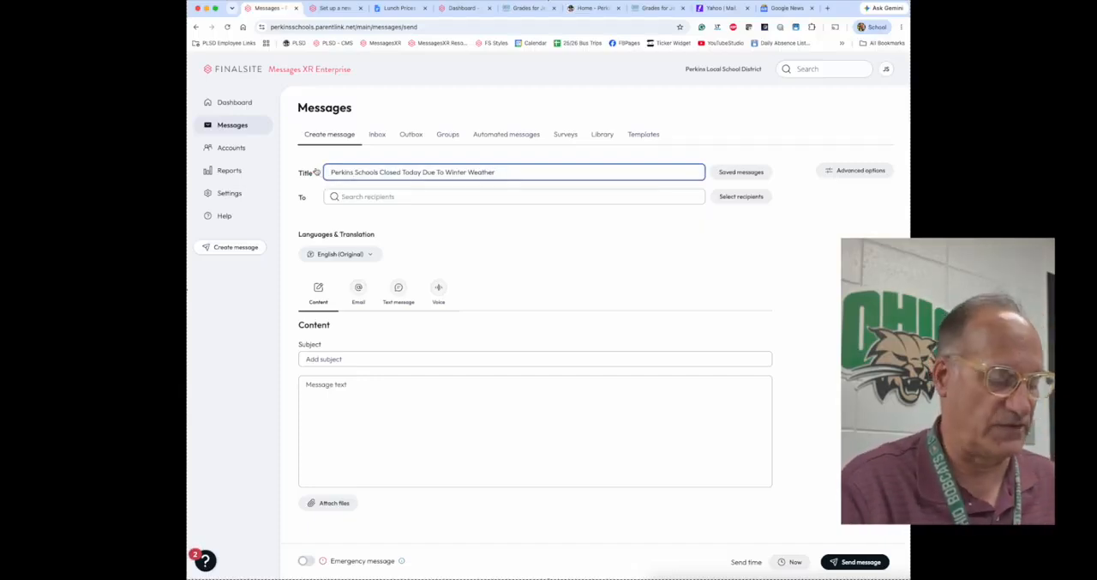
{"action": "type", "text": "Alert:"}
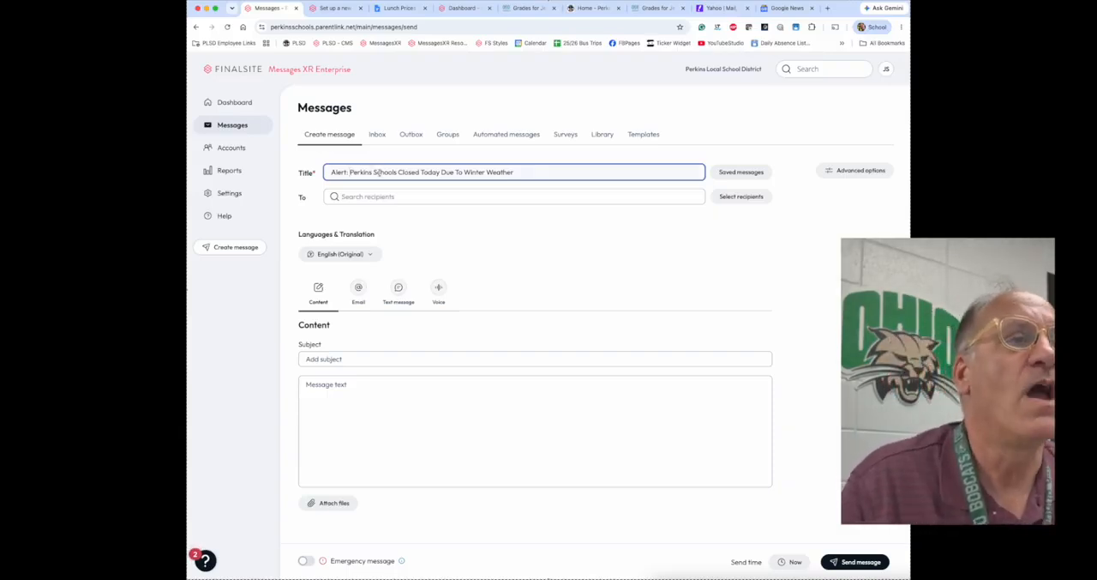
{"action": "left_click", "coordinate": [367, 197]}
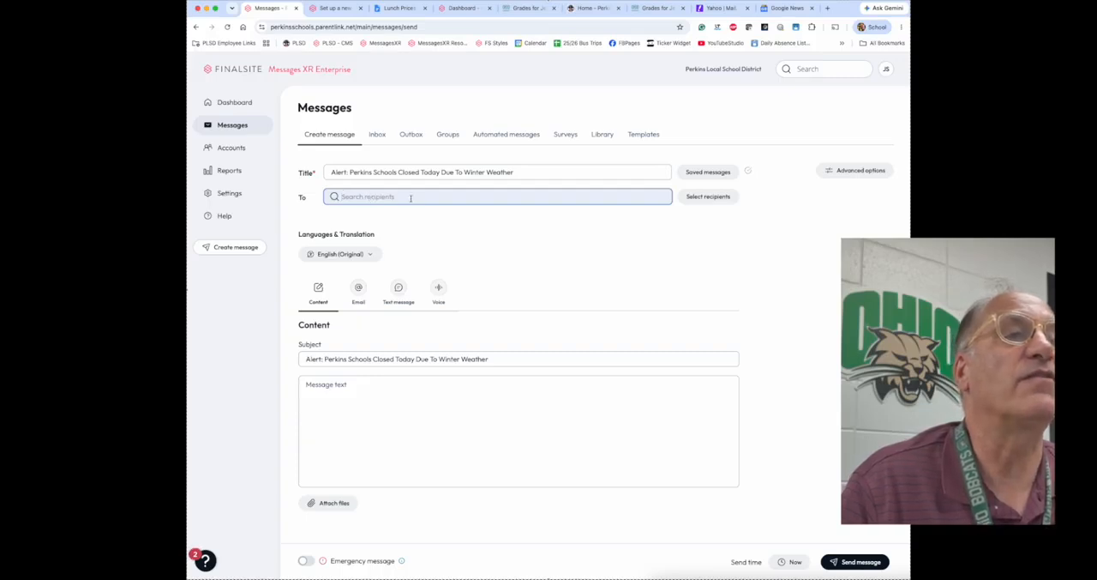
{"action": "left_click", "coordinate": [413, 196]}
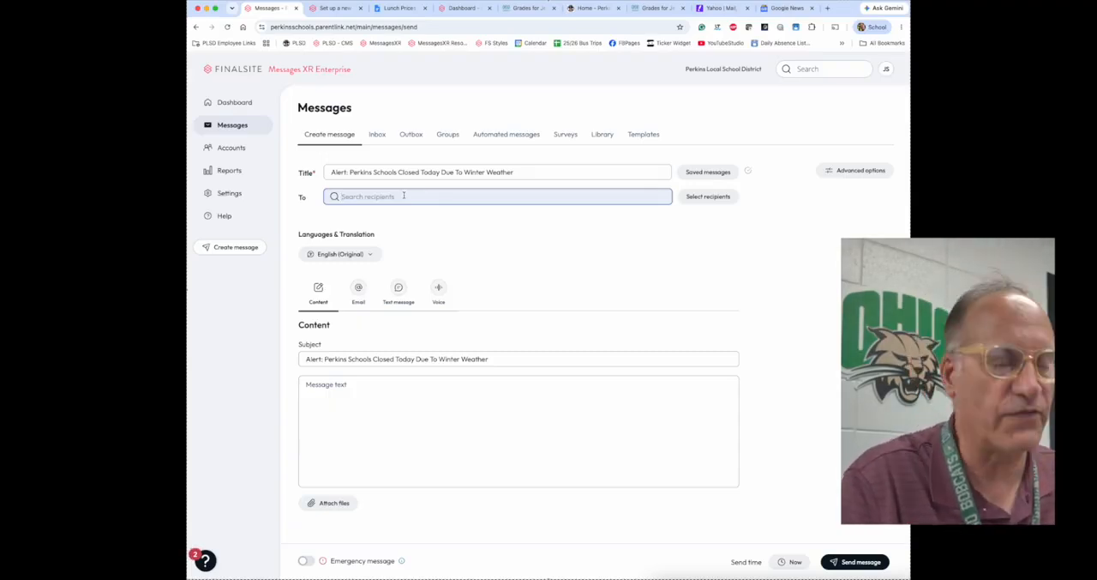
{"action": "type", "text": "All"}
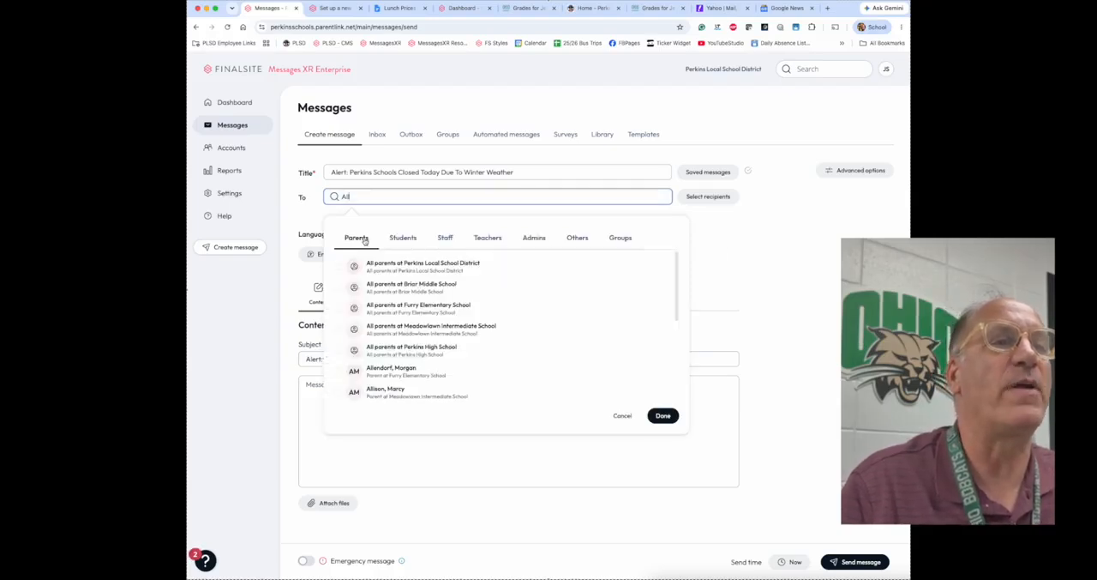
{"action": "left_click", "coordinate": [339, 287]}
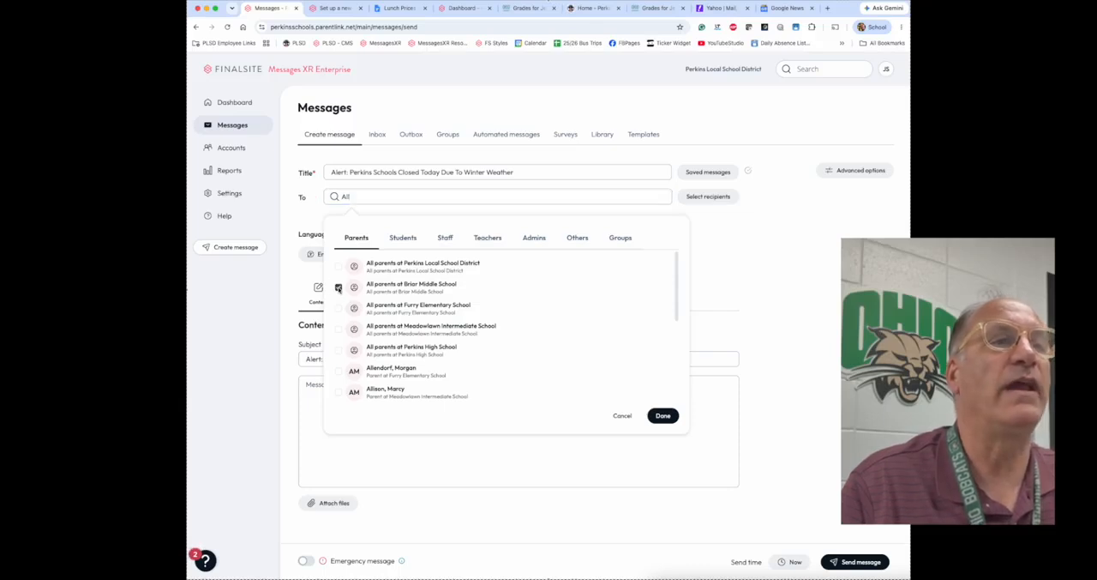
{"action": "scroll", "coordinate": [633, 349], "scroll_direction": "down", "scroll_amount": 1}
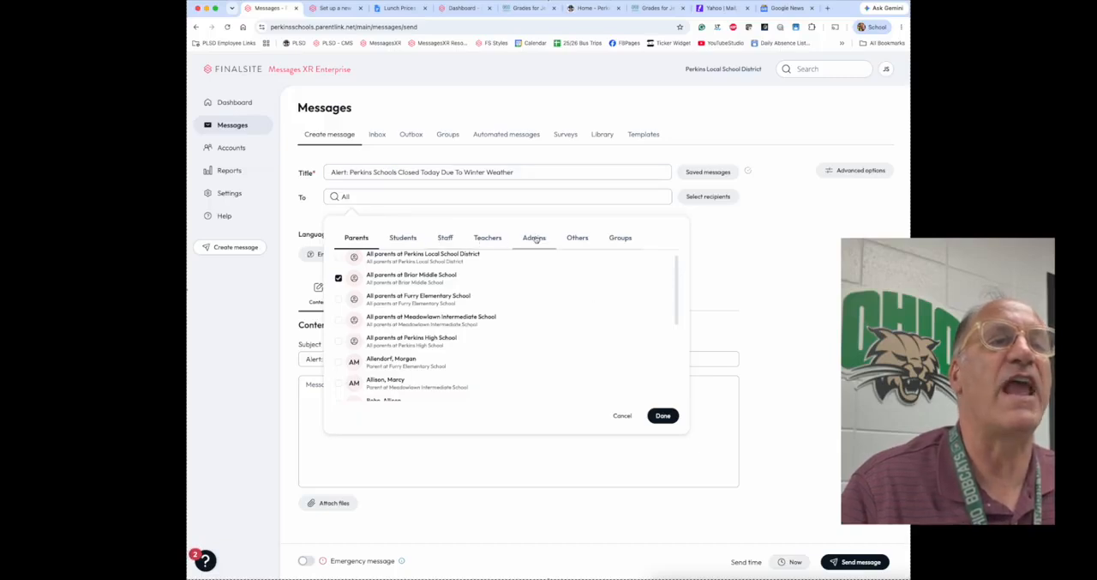
{"action": "left_click", "coordinate": [443, 239]}
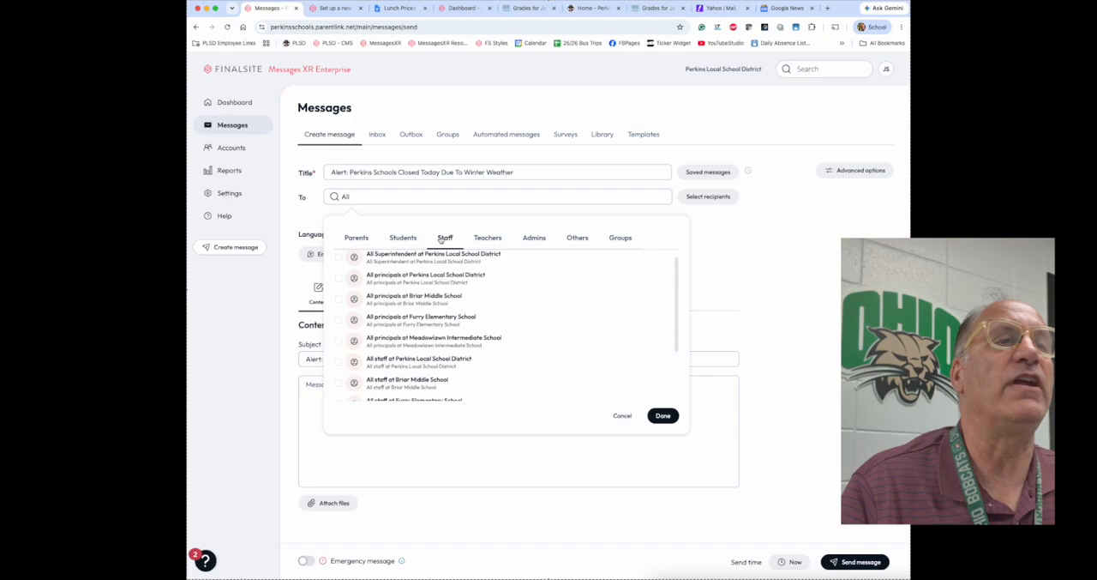
{"action": "left_click", "coordinate": [338, 258]}
{"action": "left_click", "coordinate": [339, 280]}
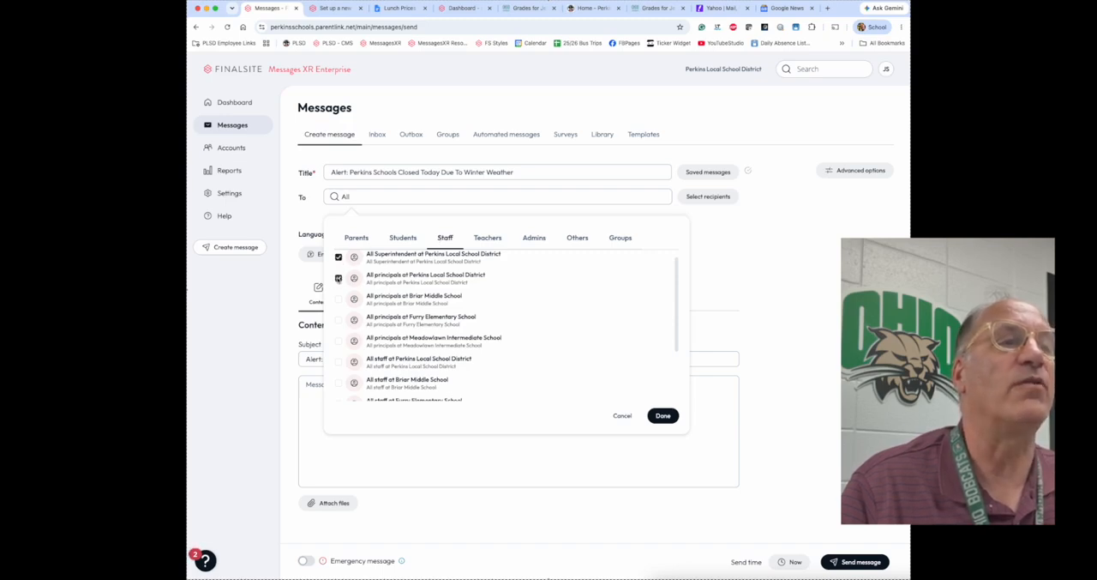
{"action": "left_click", "coordinate": [339, 303]}
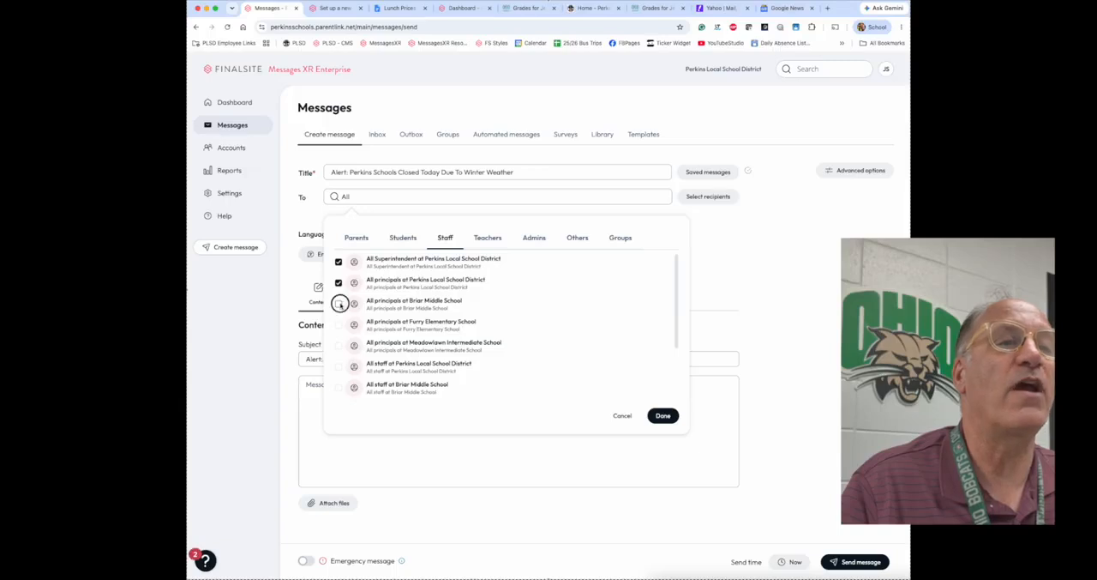
{"action": "left_click", "coordinate": [488, 238]}
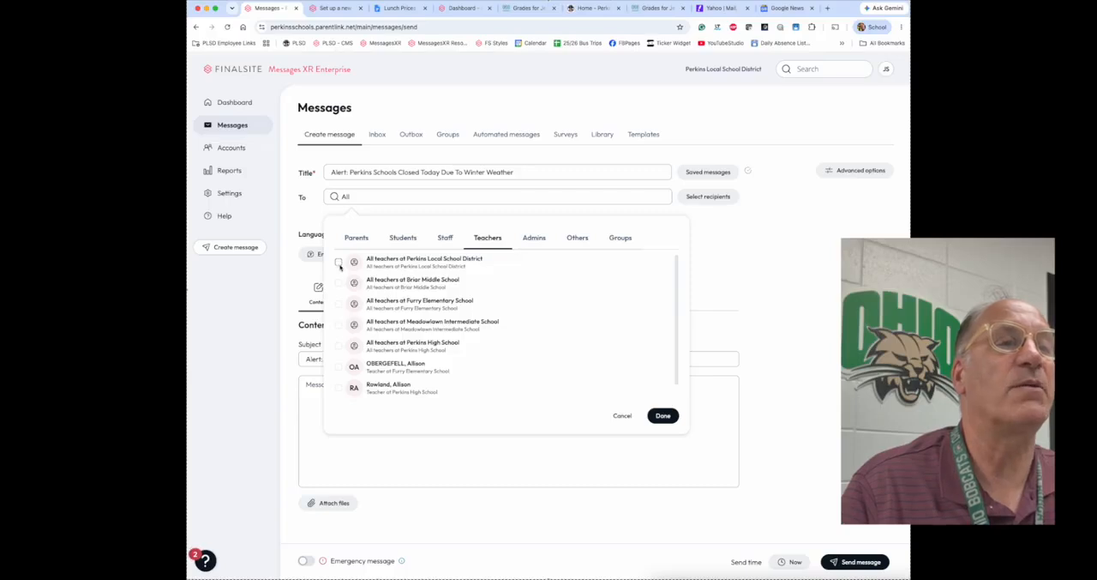
{"action": "left_click", "coordinate": [539, 239]}
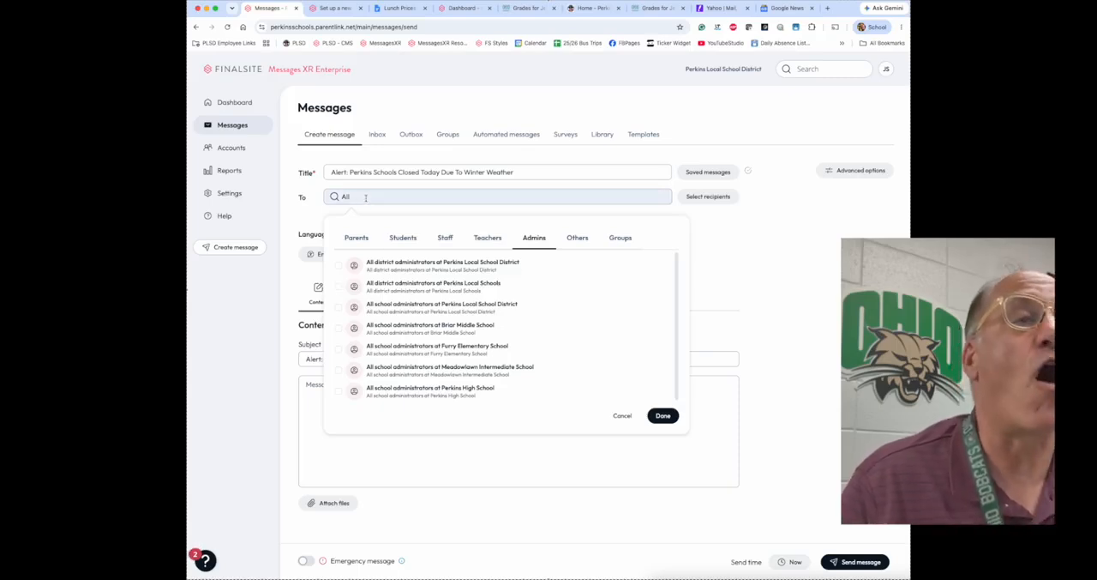
{"action": "left_click", "coordinate": [622, 417]}
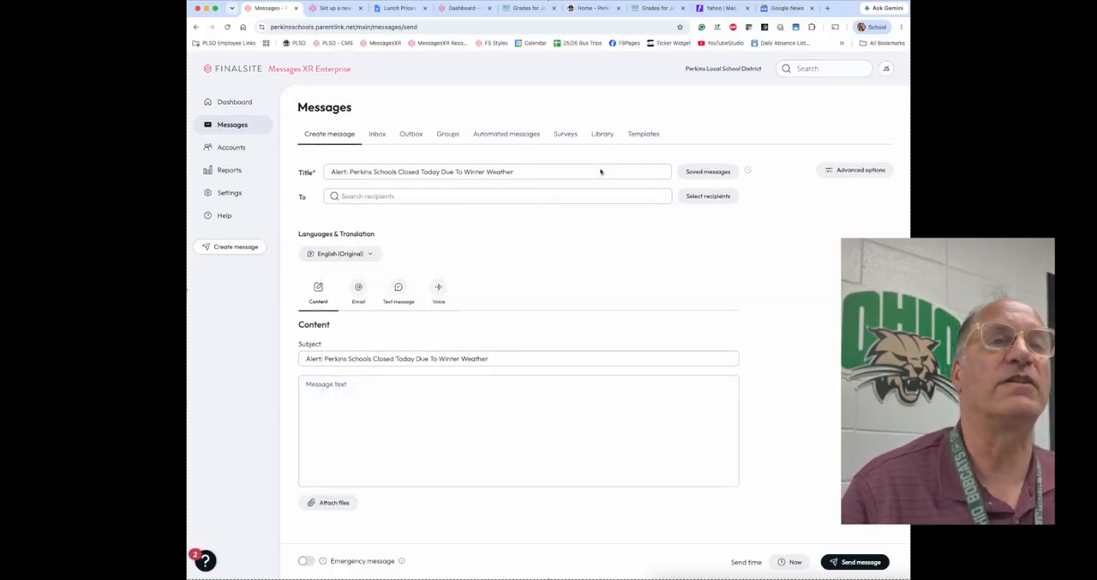
Step: Select all Briar Middle School parents as recipients from the Perkins Local School District list and look through that group's members
{"action": "left_click", "coordinate": [707, 197]}
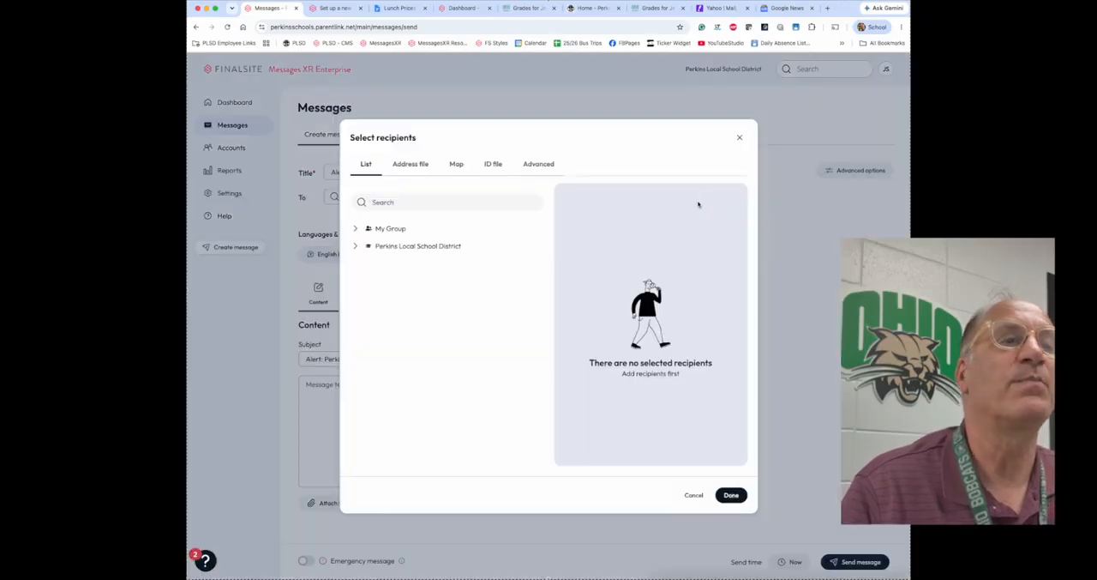
{"action": "left_click", "coordinate": [356, 246]}
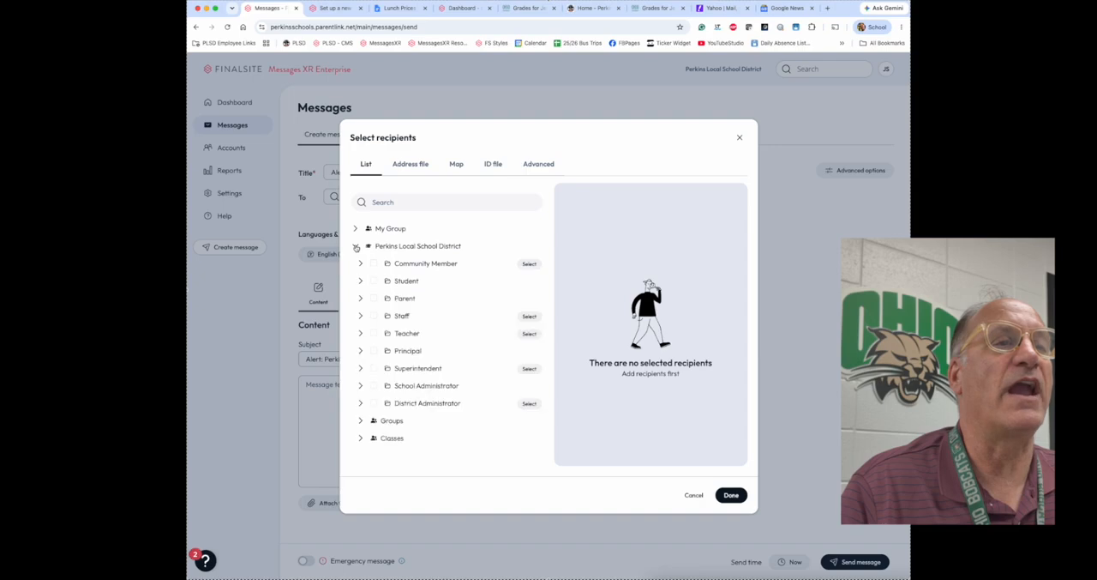
{"action": "left_click", "coordinate": [360, 299]}
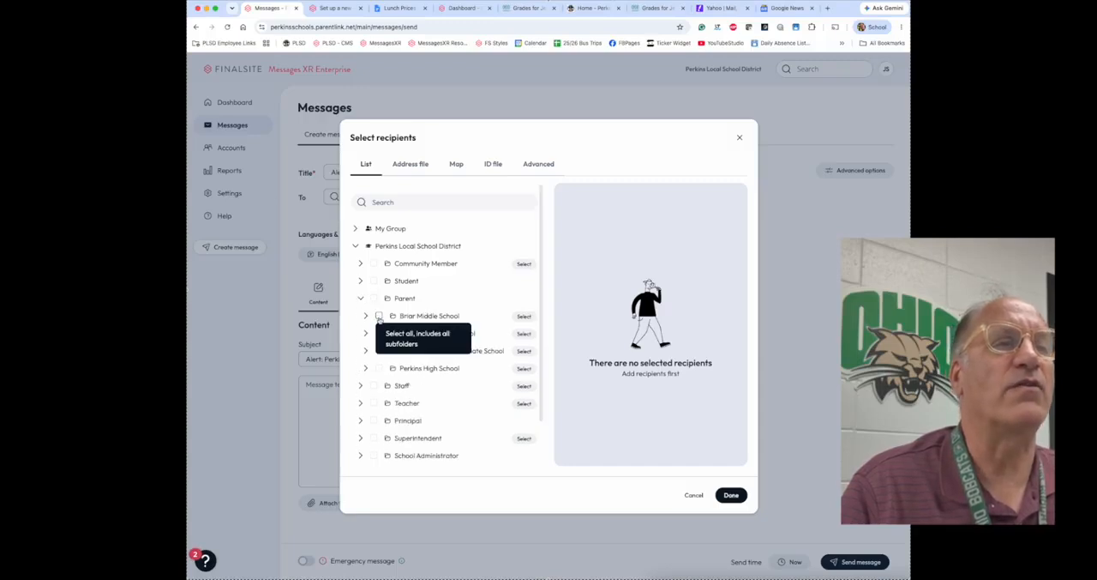
{"action": "left_click", "coordinate": [380, 316]}
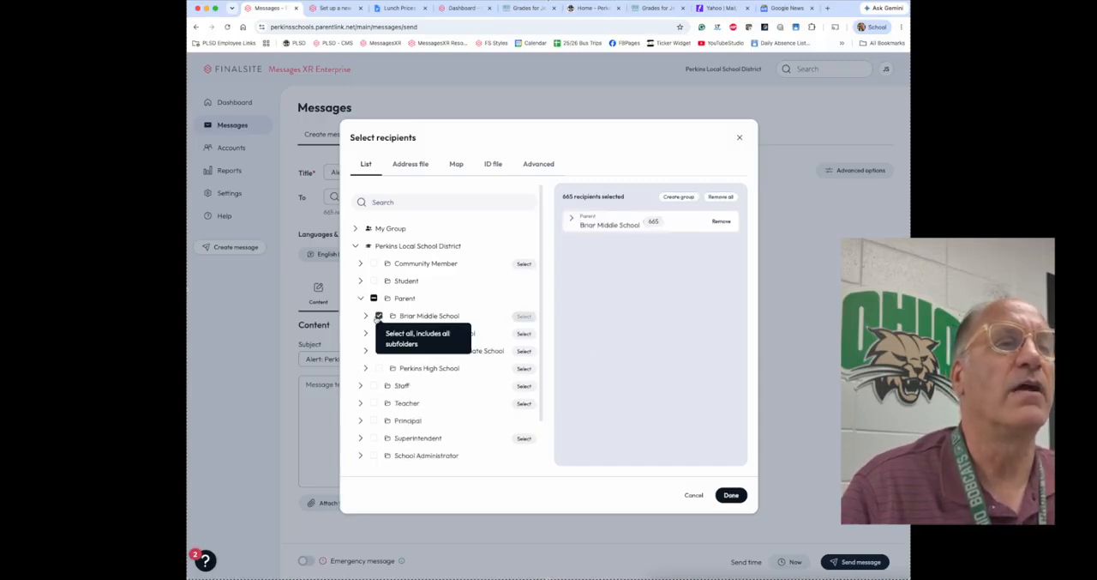
{"action": "left_click", "coordinate": [365, 316]}
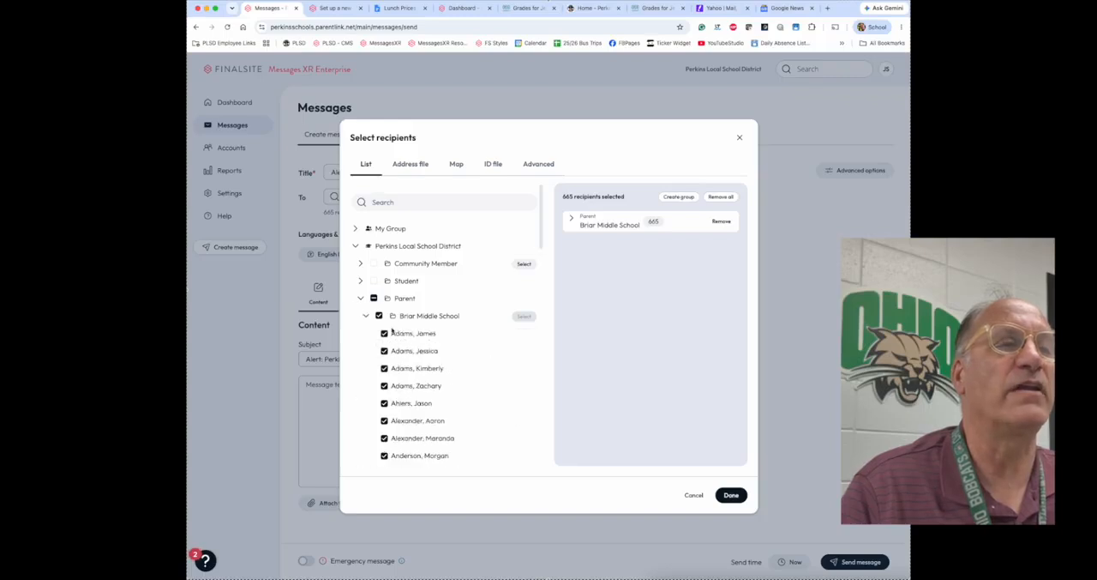
{"action": "scroll", "coordinate": [409, 332], "scroll_direction": "down", "scroll_amount": 3}
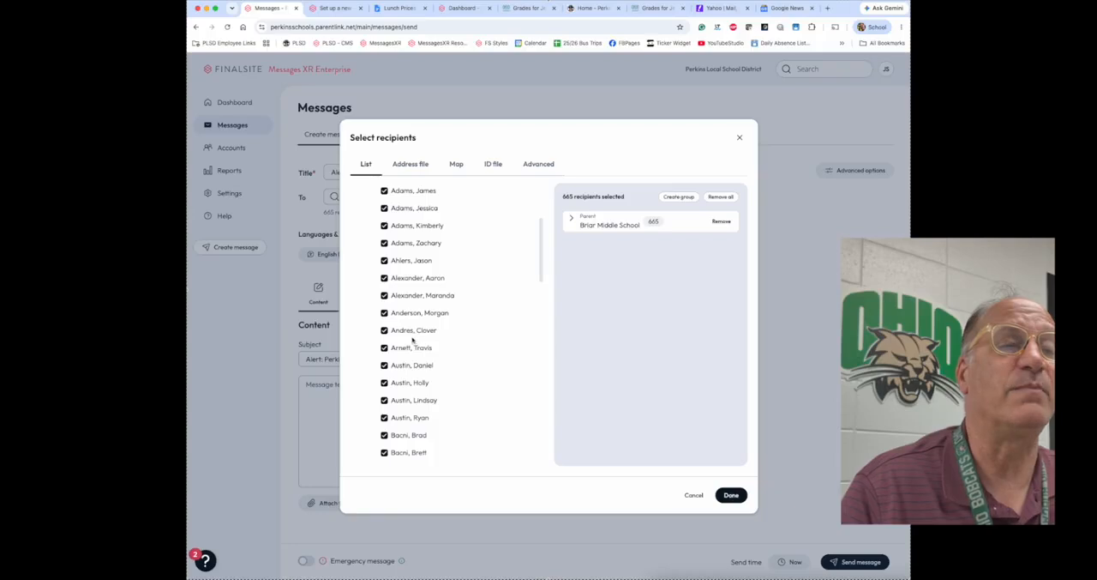
{"action": "scroll", "coordinate": [410, 335], "scroll_direction": "up", "scroll_amount": 3}
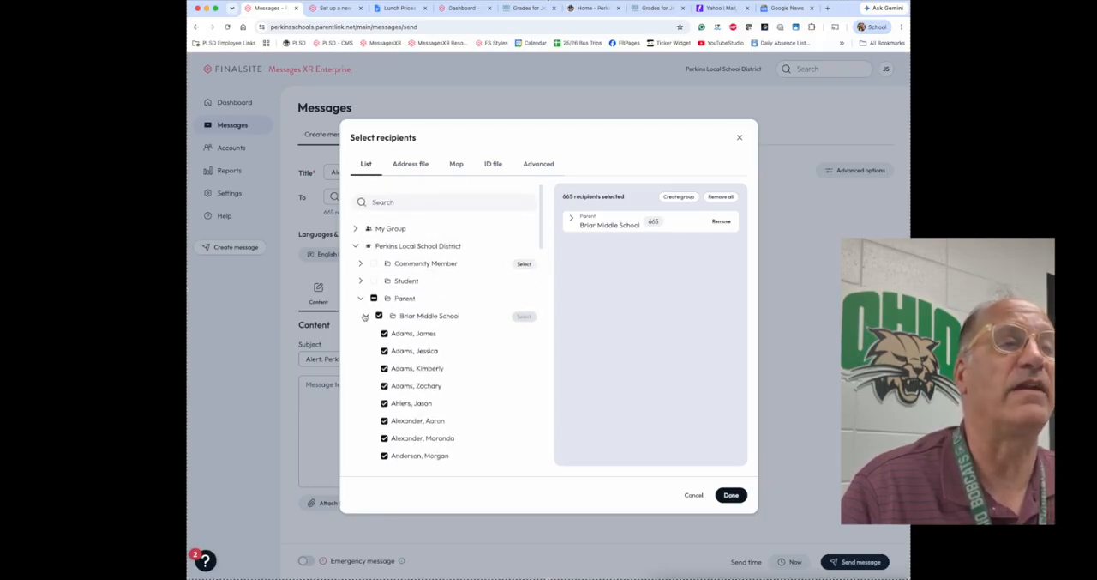
{"action": "left_click", "coordinate": [364, 316]}
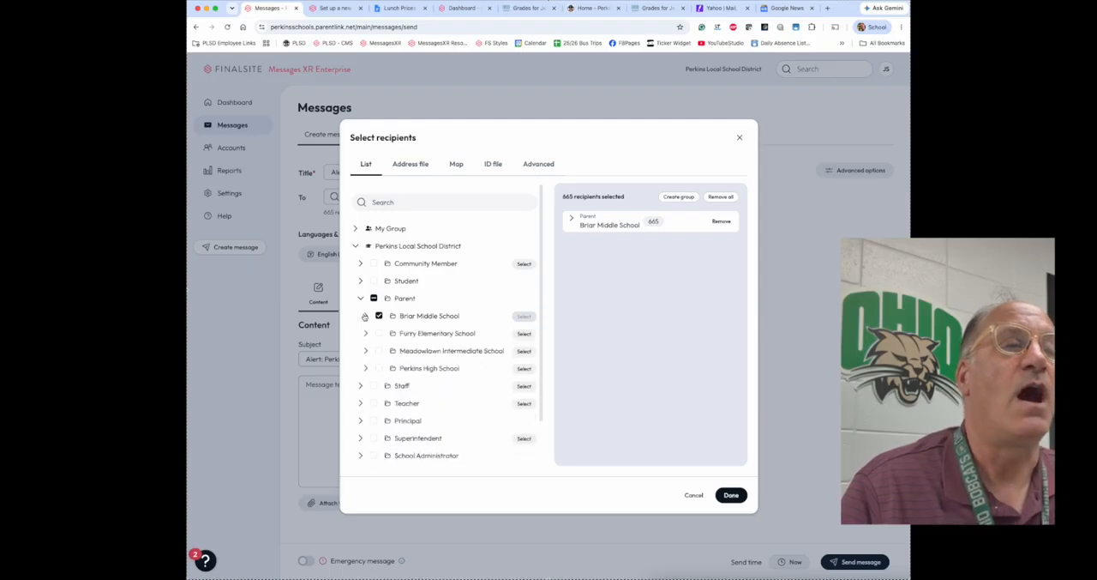
Step: Add all Briar Middle School staff to the recipients, then collapse the Staff folder
{"action": "left_click", "coordinate": [360, 386]}
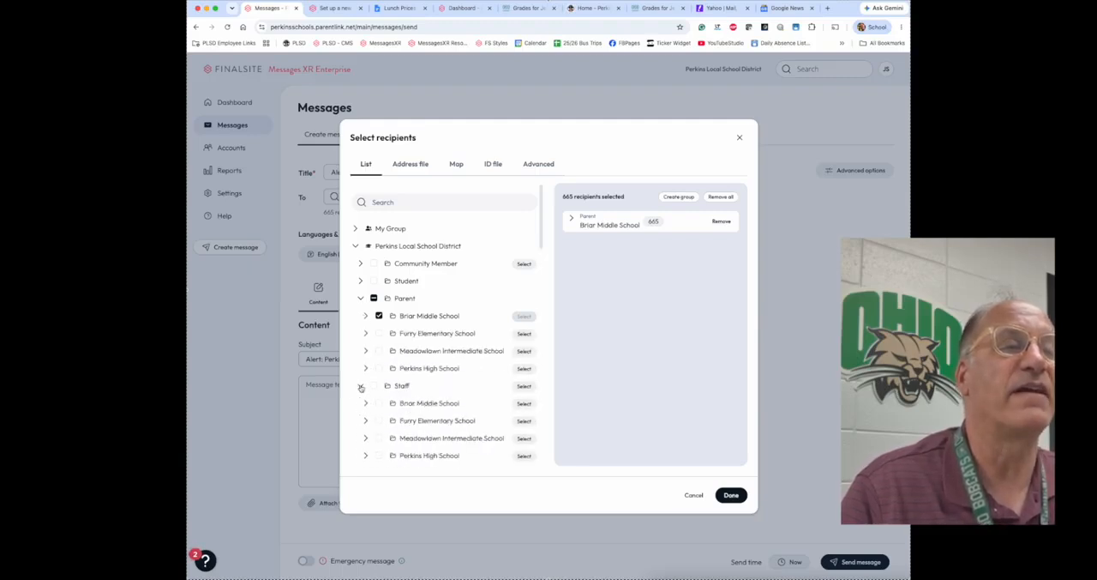
{"action": "left_click", "coordinate": [379, 404]}
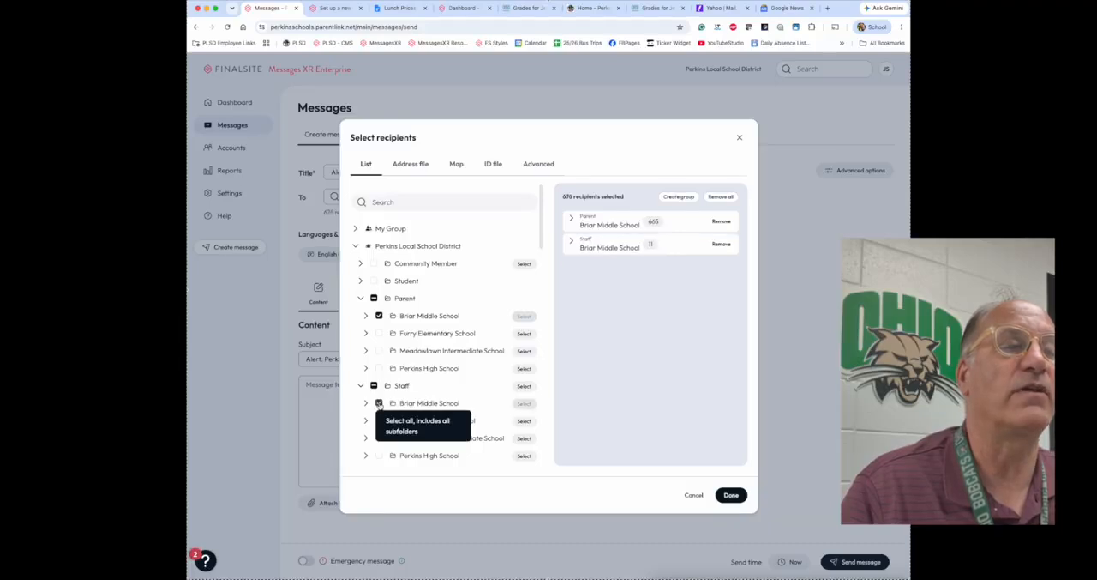
{"action": "scroll", "coordinate": [379, 404], "scroll_direction": "down", "scroll_amount": 2}
{"action": "scroll", "coordinate": [379, 405], "scroll_direction": "down", "scroll_amount": 2}
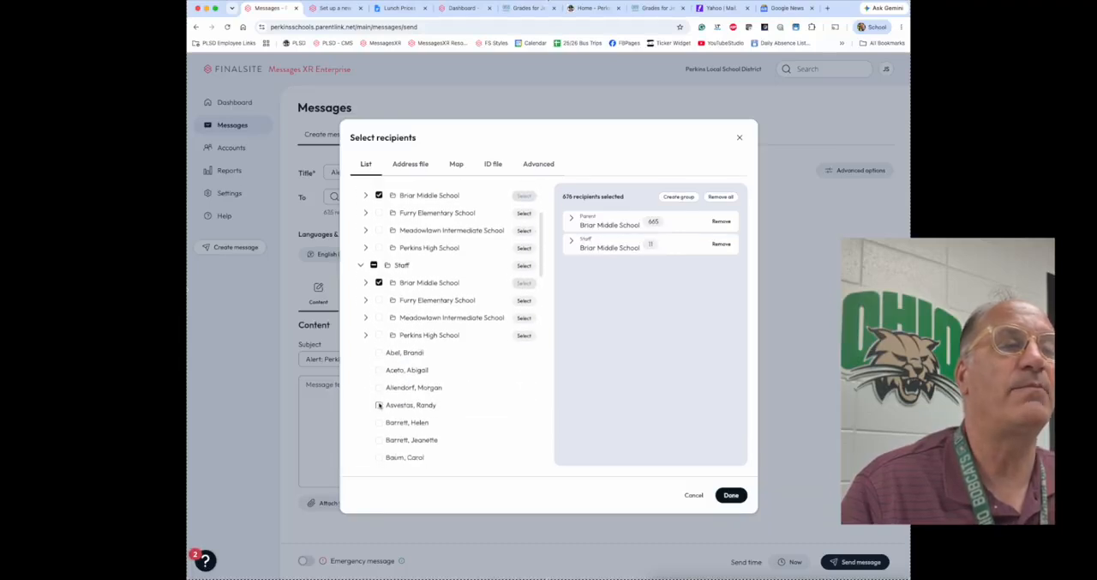
{"action": "scroll", "coordinate": [366, 336], "scroll_direction": "down", "scroll_amount": 2}
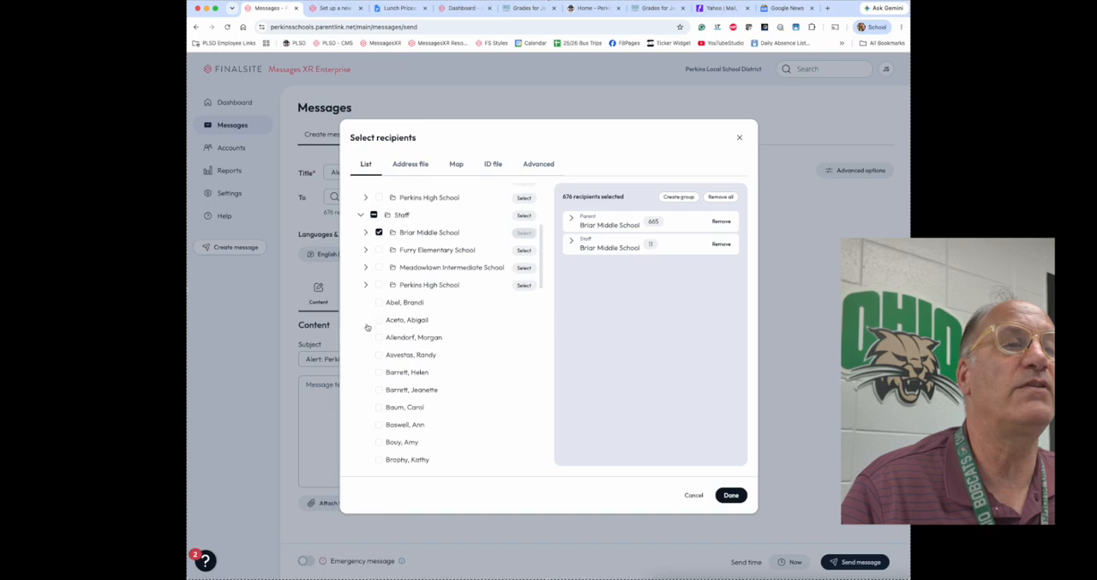
{"action": "left_click", "coordinate": [361, 187]}
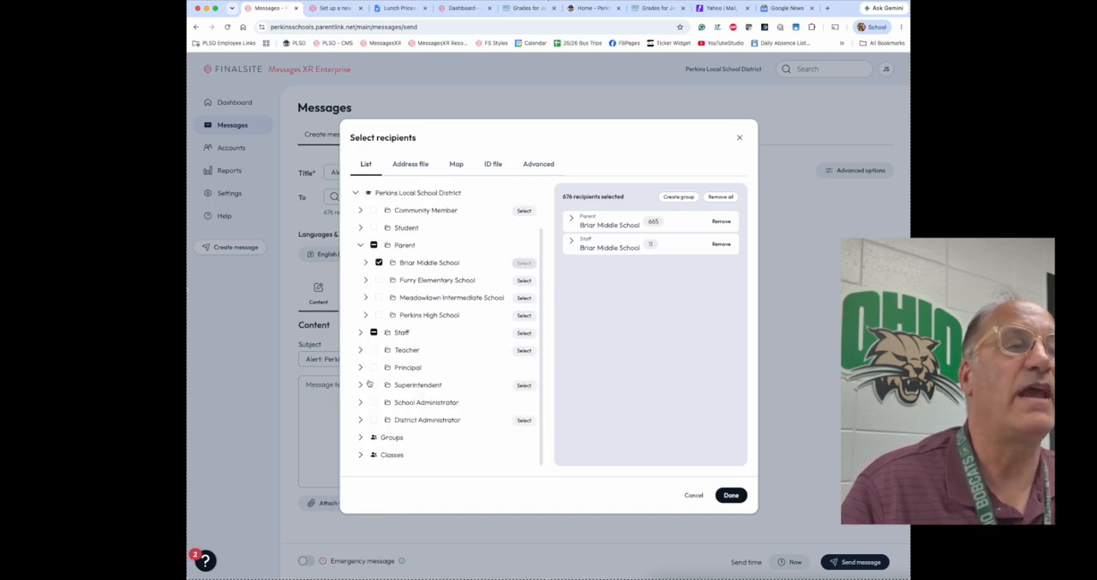
Step: Add all Briar Middle School teachers and the Briar Middle School principal to the selected recipients
{"action": "left_click", "coordinate": [361, 351]}
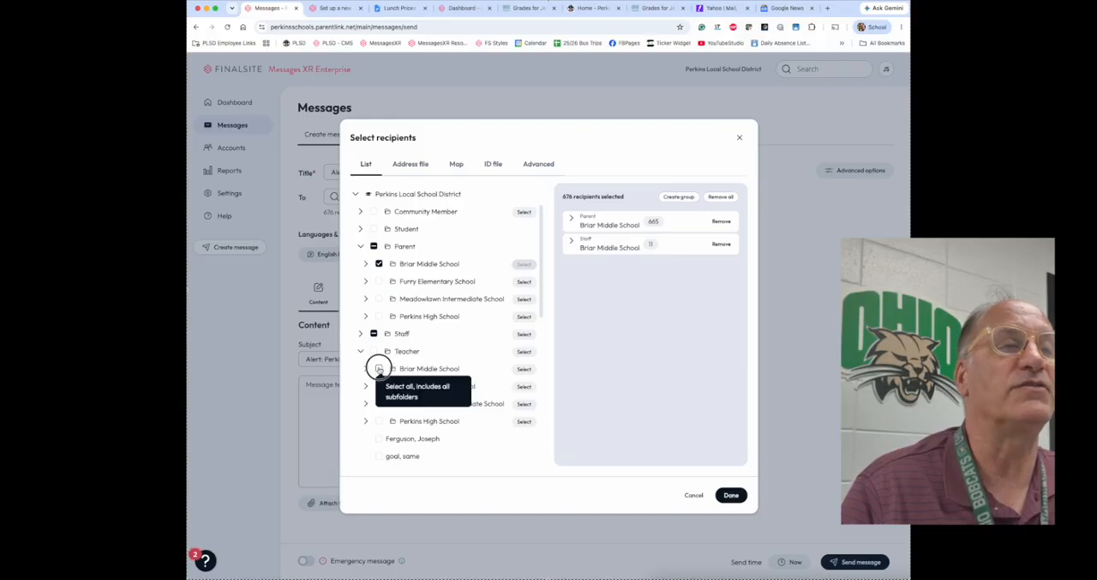
{"action": "left_click", "coordinate": [378, 369]}
{"action": "left_click", "coordinate": [360, 350]}
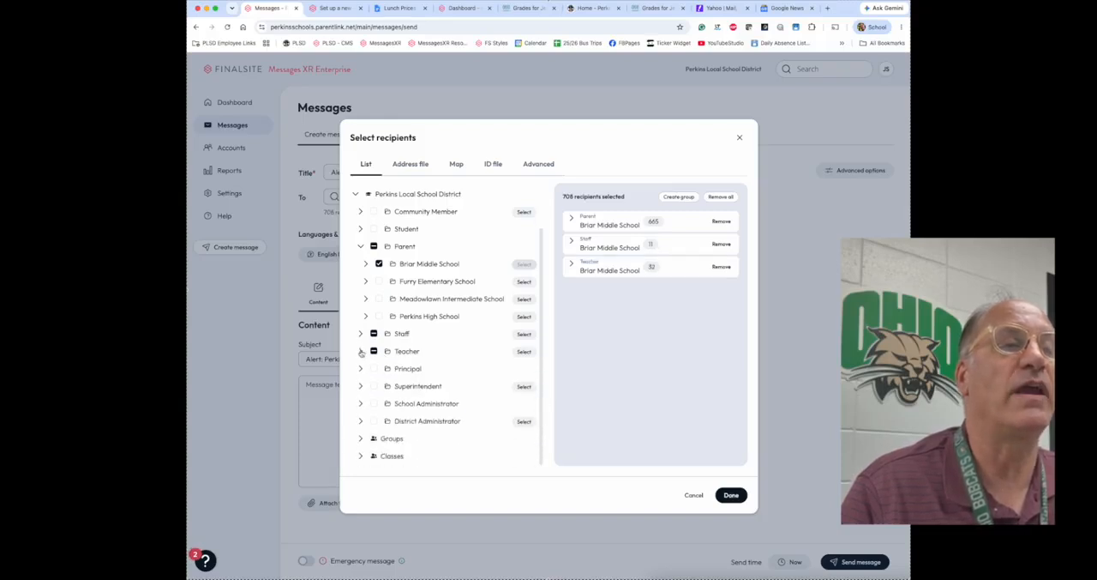
{"action": "left_click", "coordinate": [360, 368]}
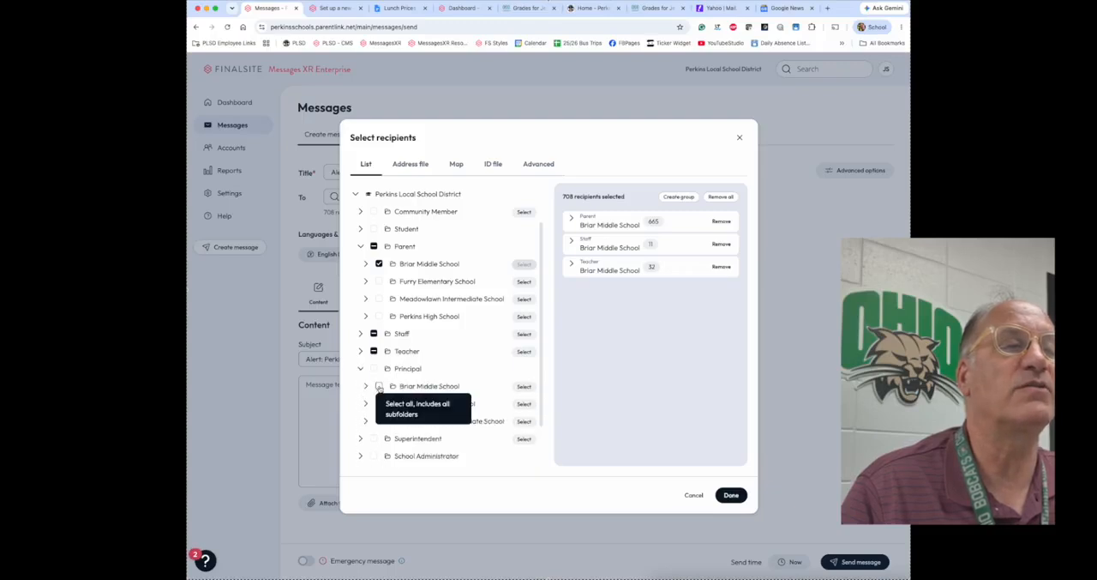
{"action": "left_click", "coordinate": [379, 387]}
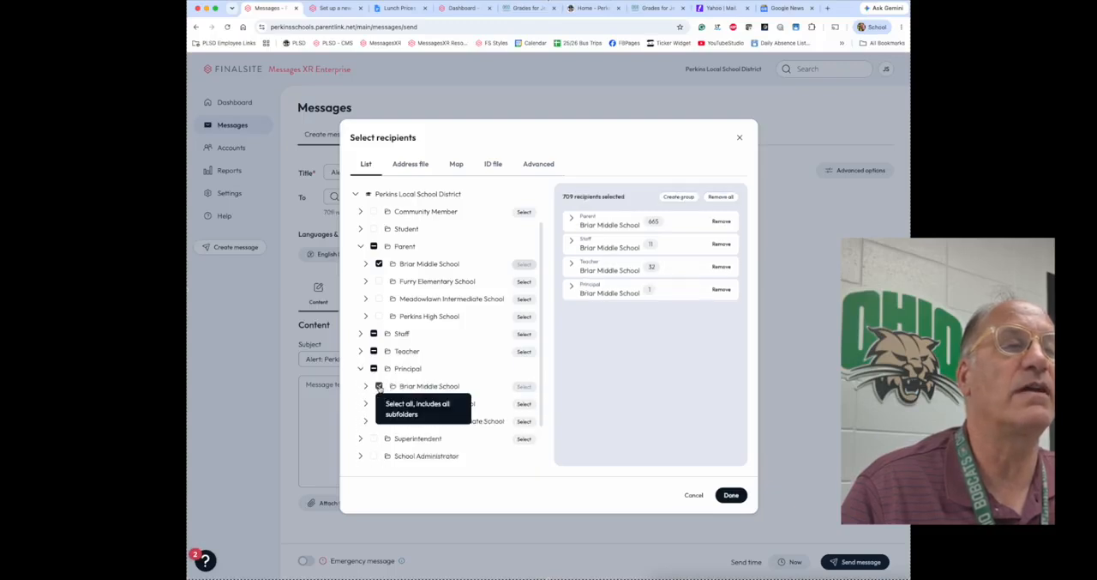
Step: Add the whole Superintendent folder of Perkins Local School District to the recipients and close the recipient selection
{"action": "left_click", "coordinate": [361, 439]}
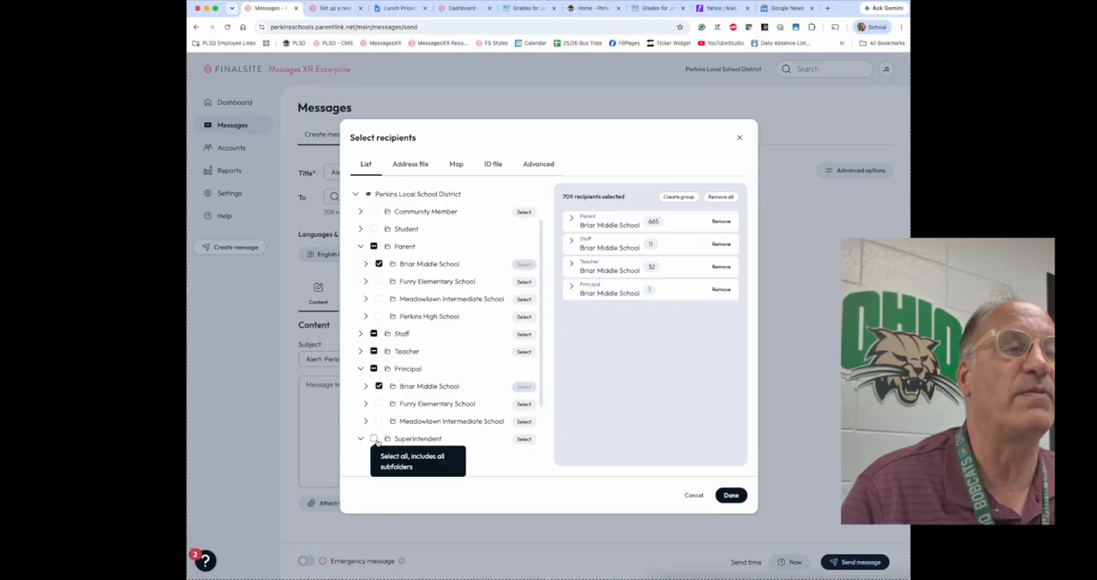
{"action": "scroll", "coordinate": [412, 428], "scroll_direction": "down", "scroll_amount": 1}
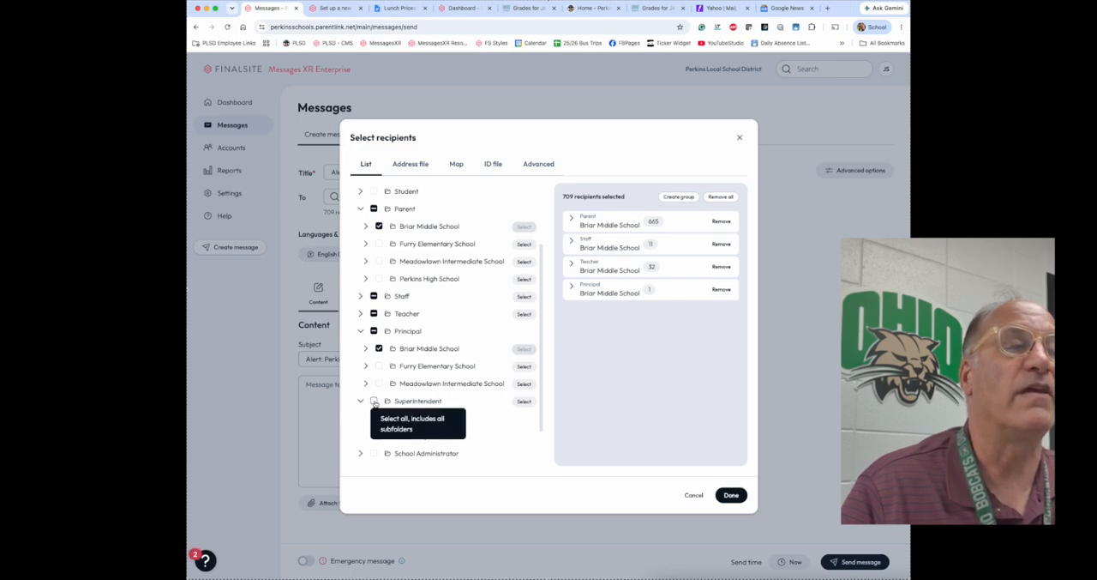
{"action": "left_click", "coordinate": [373, 401]}
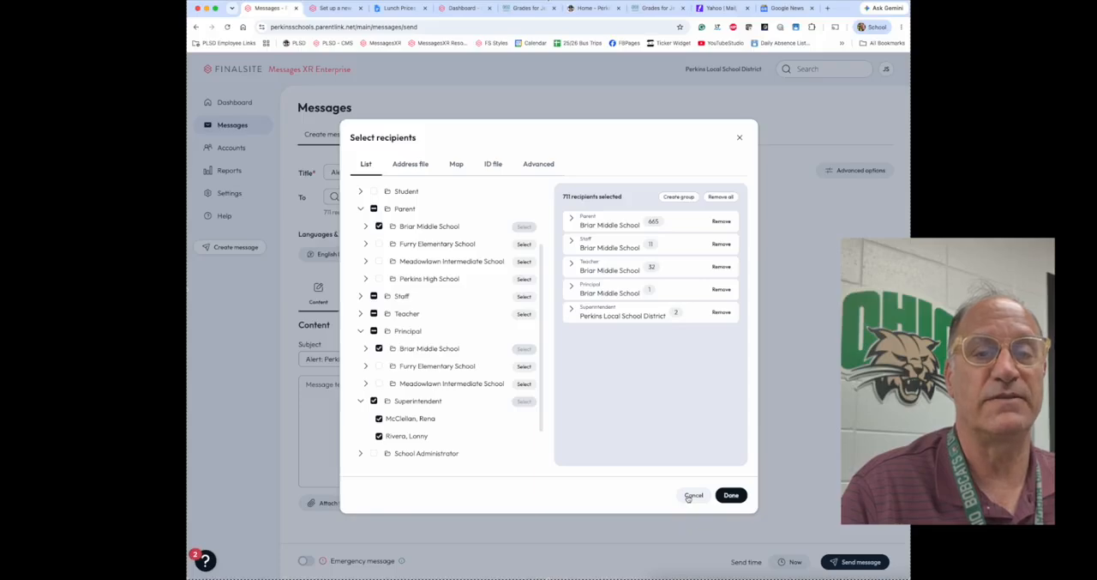
{"action": "left_click", "coordinate": [692, 495]}
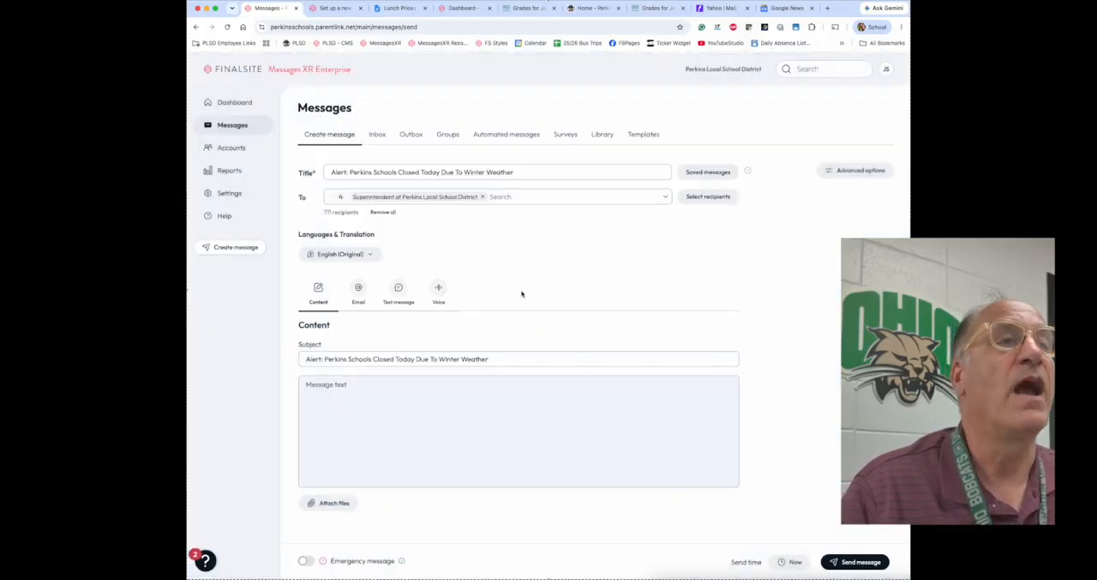
Step: Remove every recipient group from the message, starting with the superintendents, so that the To field is empty
{"action": "left_click", "coordinate": [483, 196]}
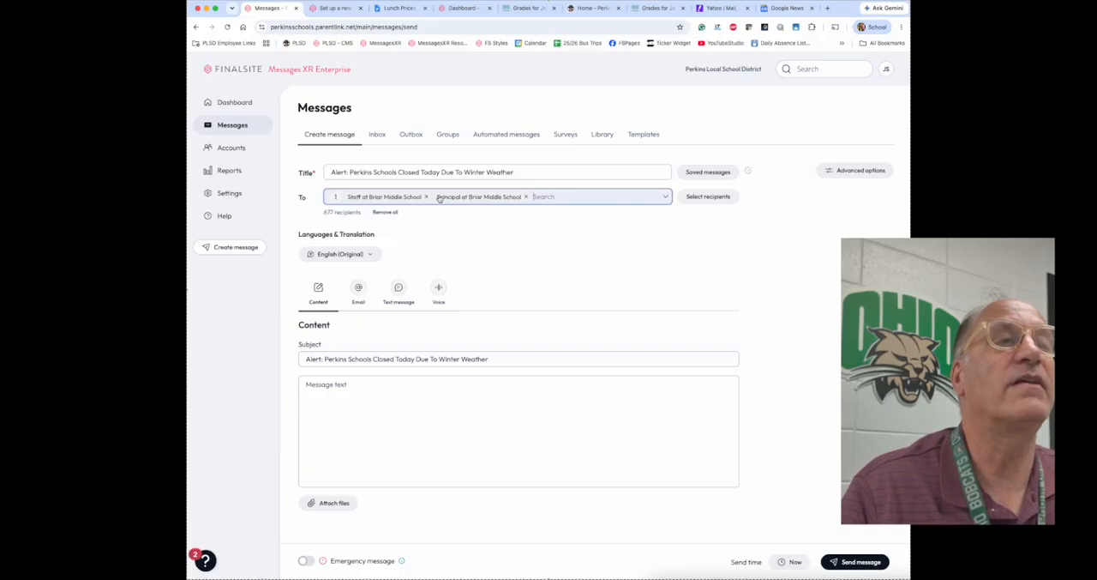
{"action": "left_click", "coordinate": [437, 197]}
{"action": "left_click", "coordinate": [418, 197]}
{"action": "left_click", "coordinate": [421, 197]}
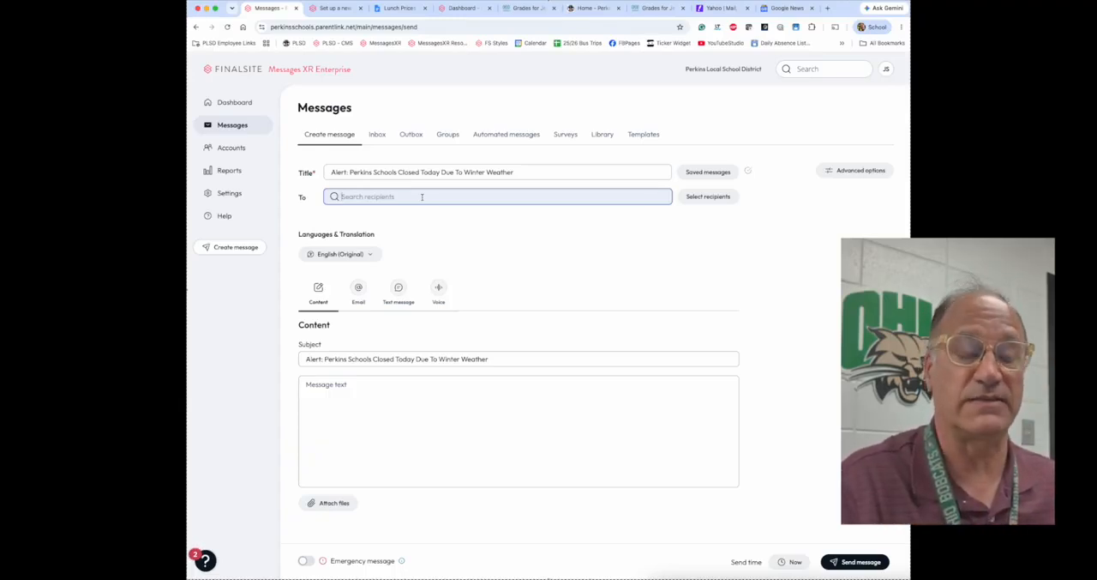
Step: Search the recipients by the sender's own last name and add the matching district admin account as recipient
{"action": "type", "text": "Stackin"}
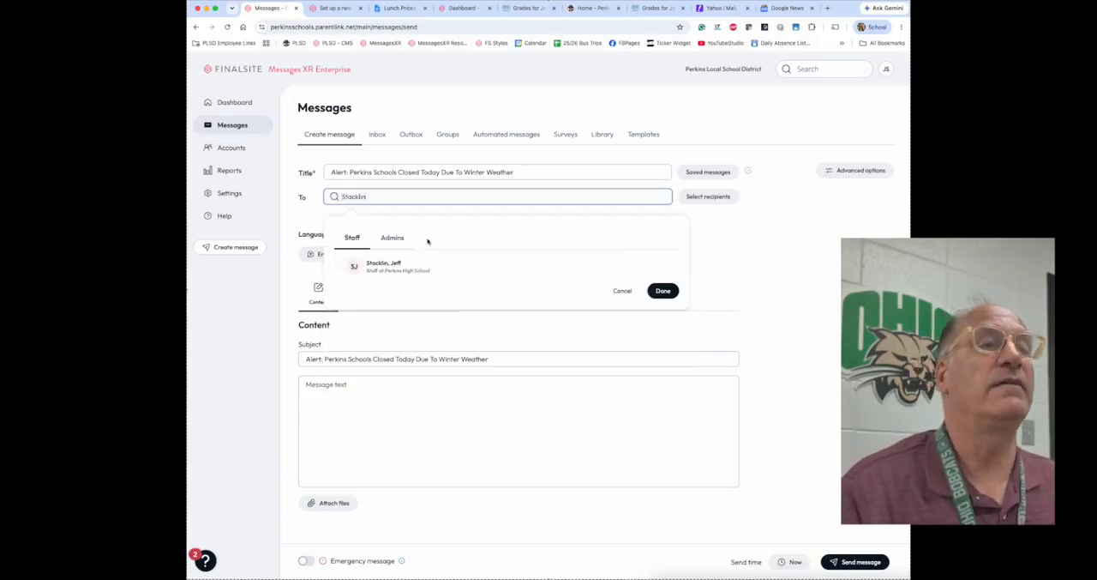
{"action": "left_click", "coordinate": [394, 239]}
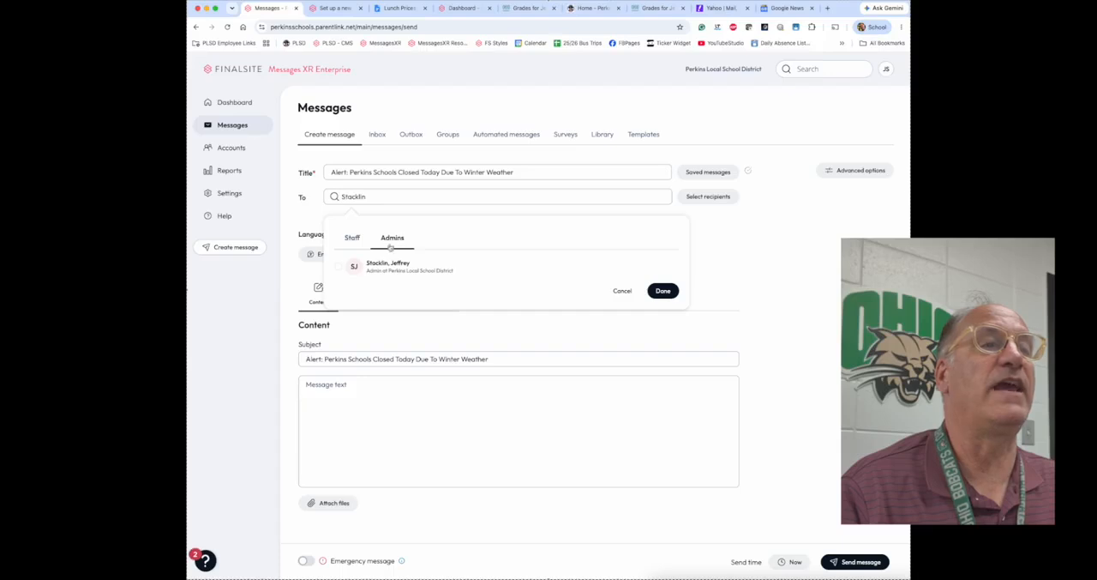
{"action": "left_click", "coordinate": [338, 268]}
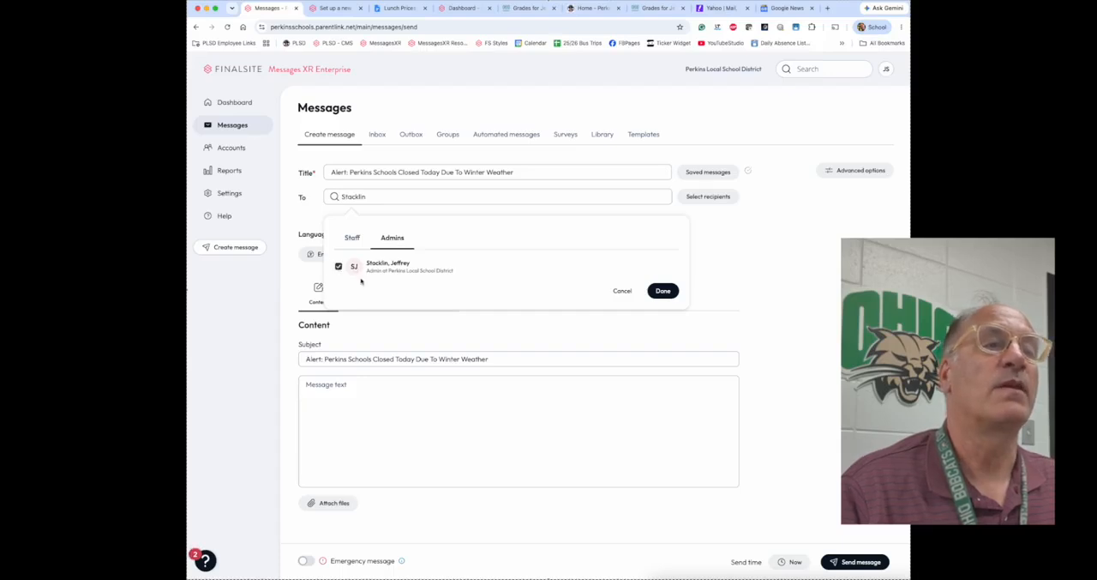
{"action": "left_click", "coordinate": [663, 293]}
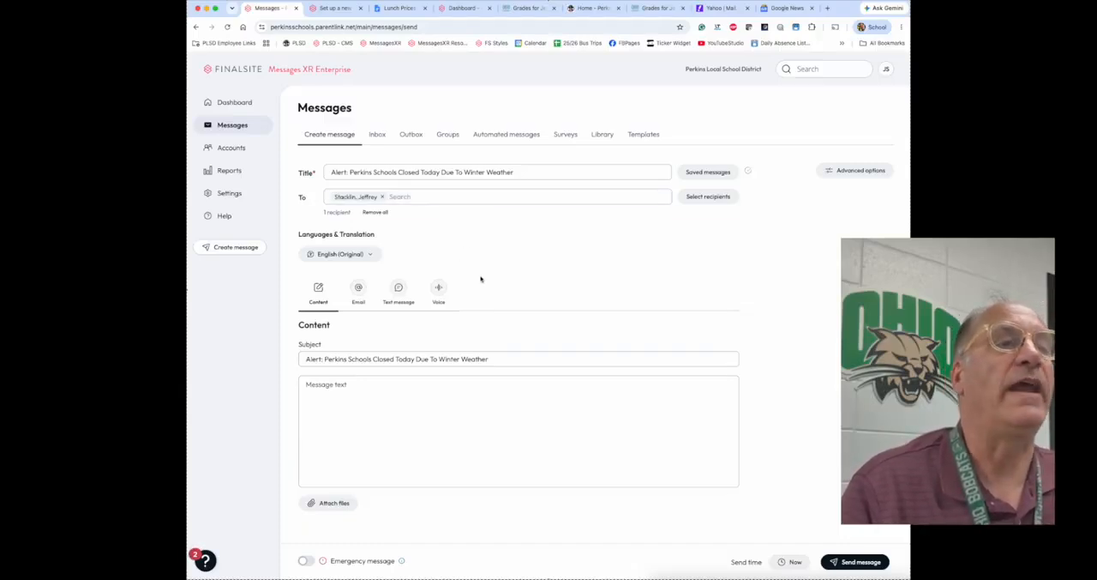
Step: Set the sender organization to Briar Middle School in the advanced options and review the available message categories
{"action": "left_click", "coordinate": [862, 171]}
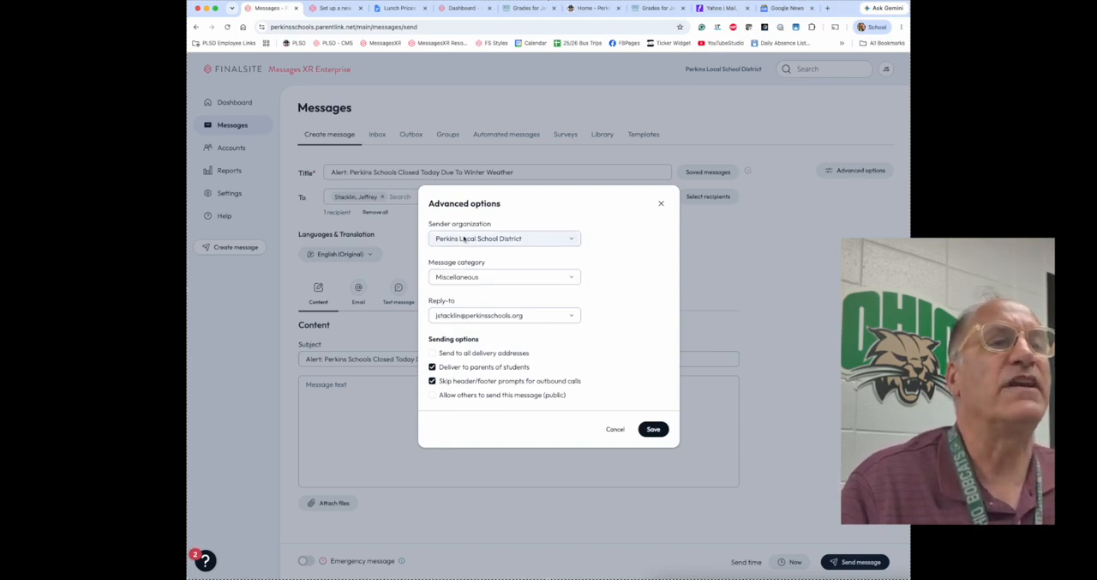
{"action": "left_click", "coordinate": [525, 240]}
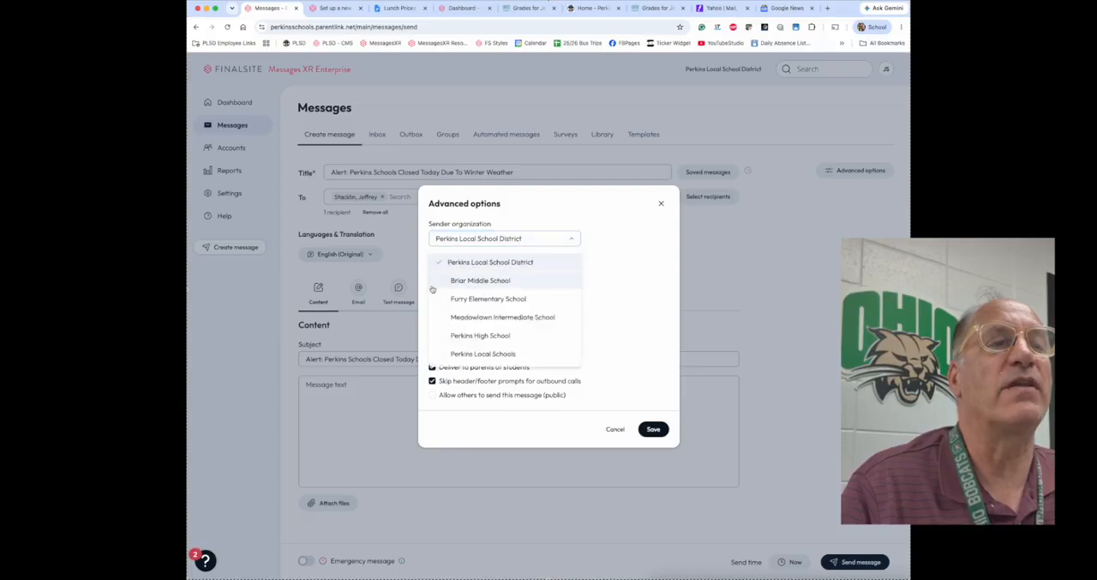
{"action": "left_click", "coordinate": [437, 285]}
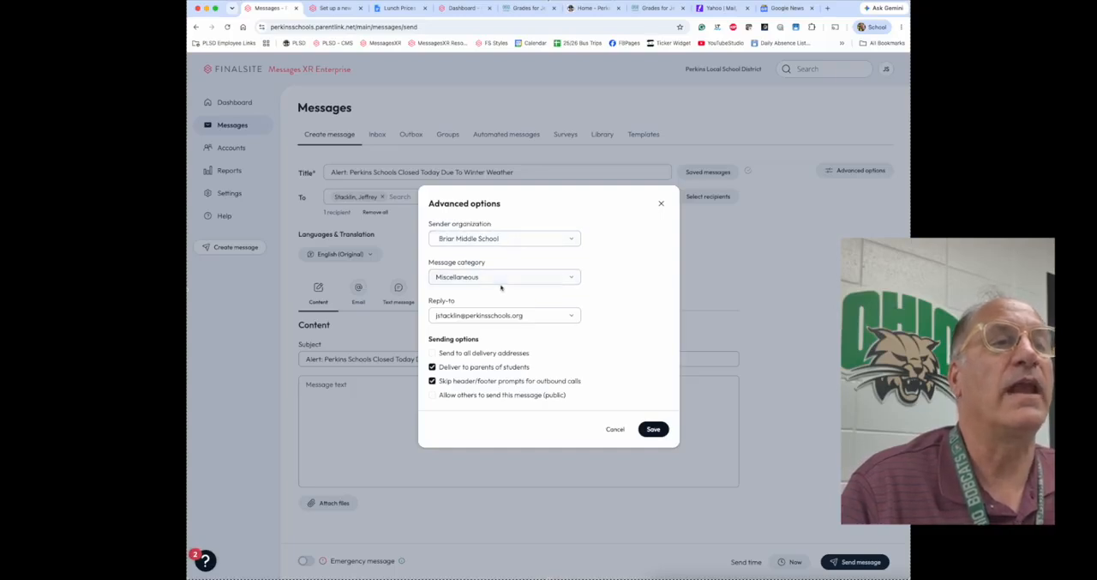
{"action": "left_click", "coordinate": [497, 277]}
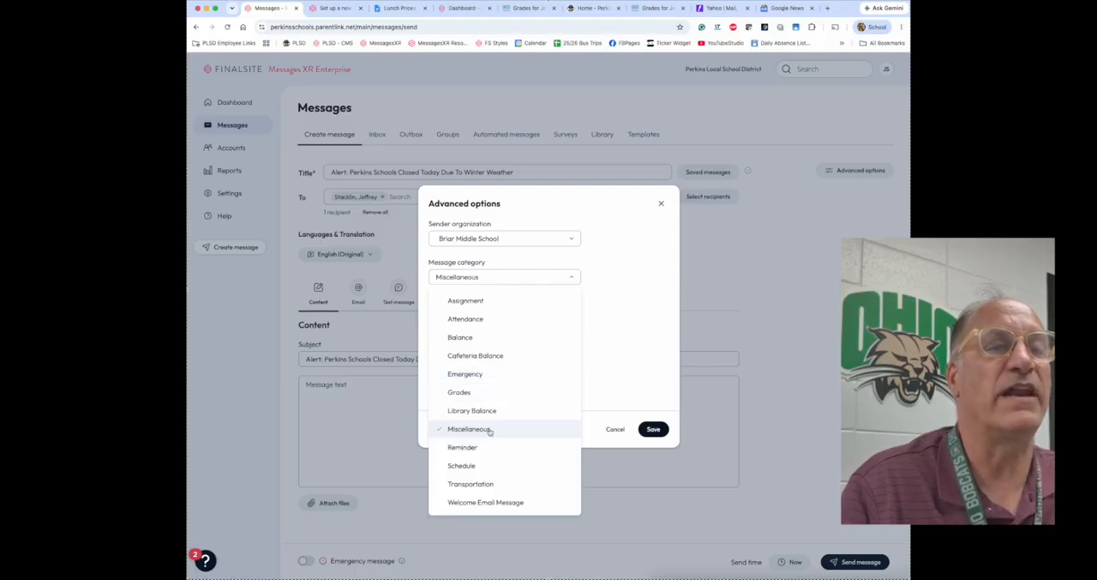
{"action": "left_click", "coordinate": [630, 383]}
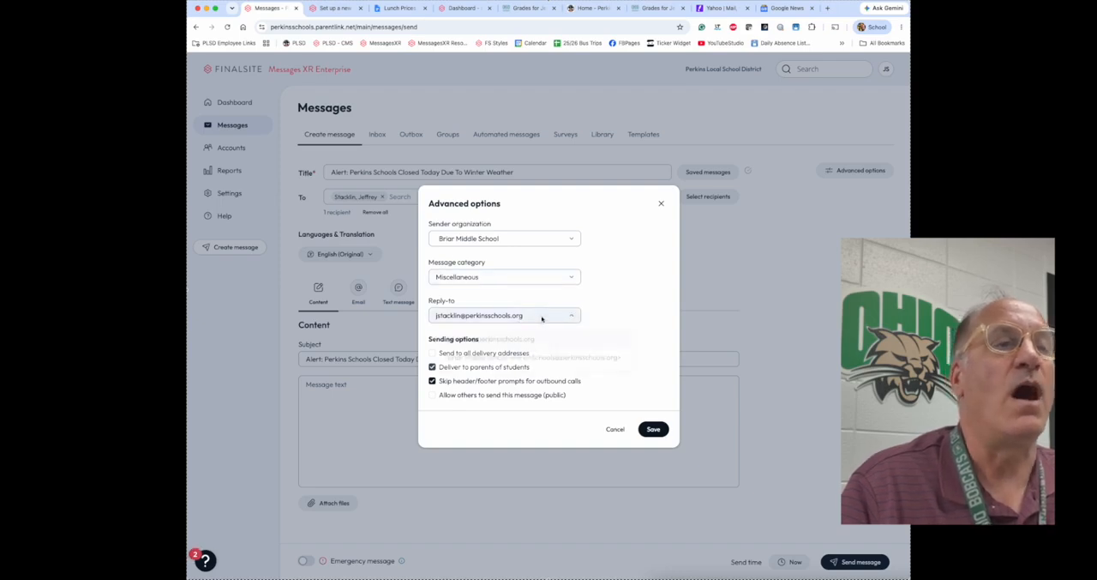
Step: Set the reply-to address to the Briar Middle School one and save the advanced options
{"action": "left_click", "coordinate": [542, 317]}
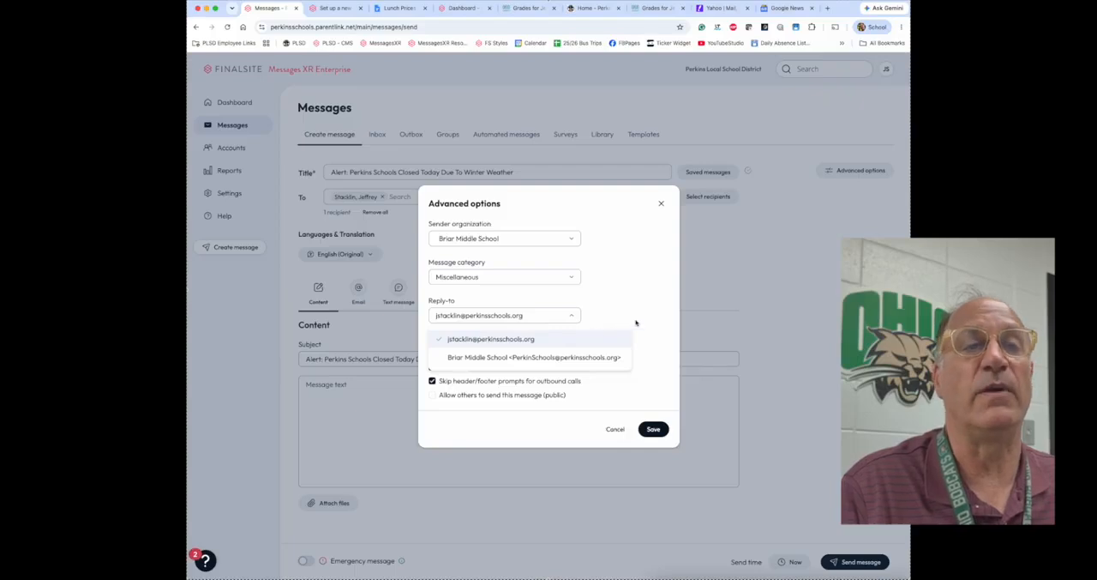
{"action": "left_click", "coordinate": [572, 357]}
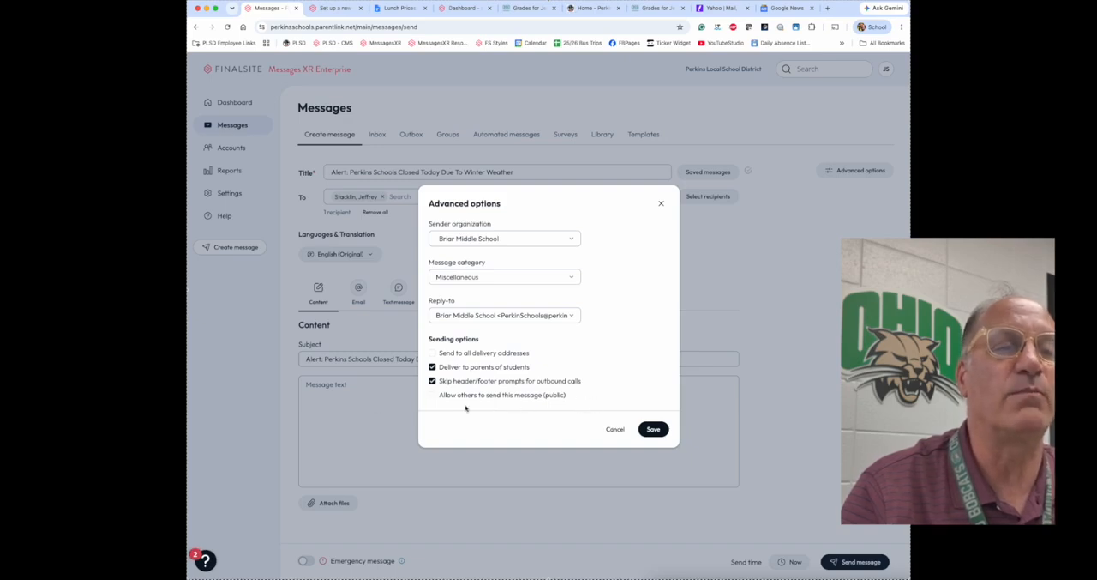
{"action": "left_click", "coordinate": [652, 429]}
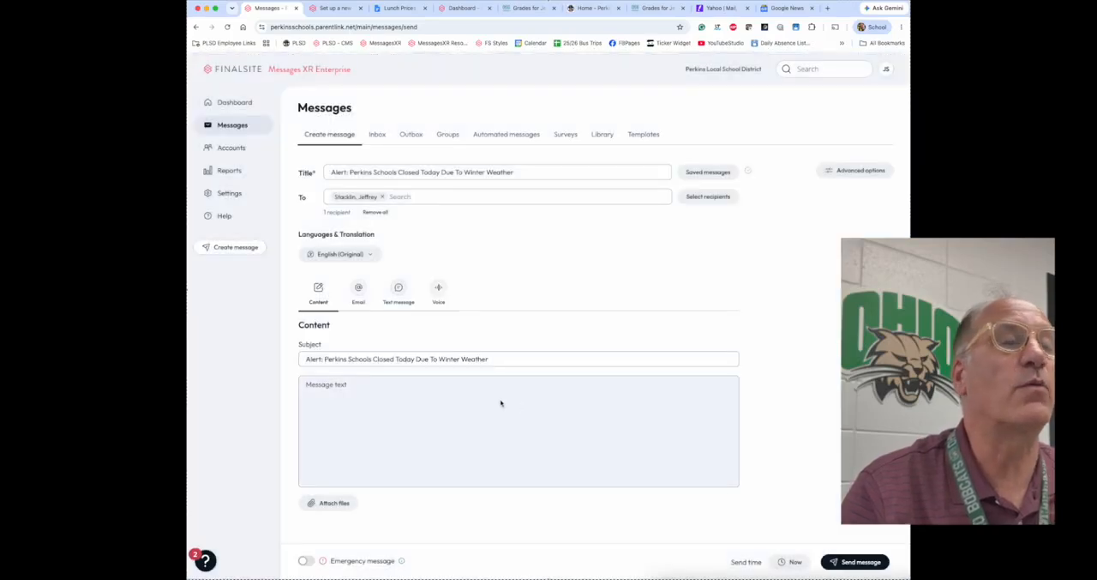
Step: Write the message text "School is closed due to winter weather in June."
{"action": "scroll", "coordinate": [456, 419], "scroll_direction": "down", "scroll_amount": 1}
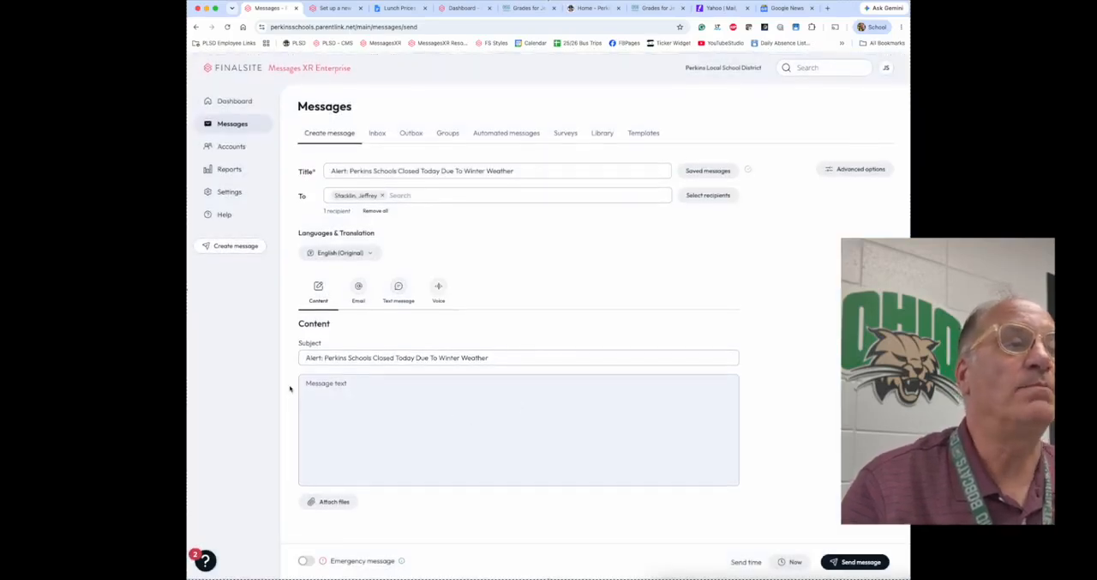
{"action": "left_click", "coordinate": [318, 386]}
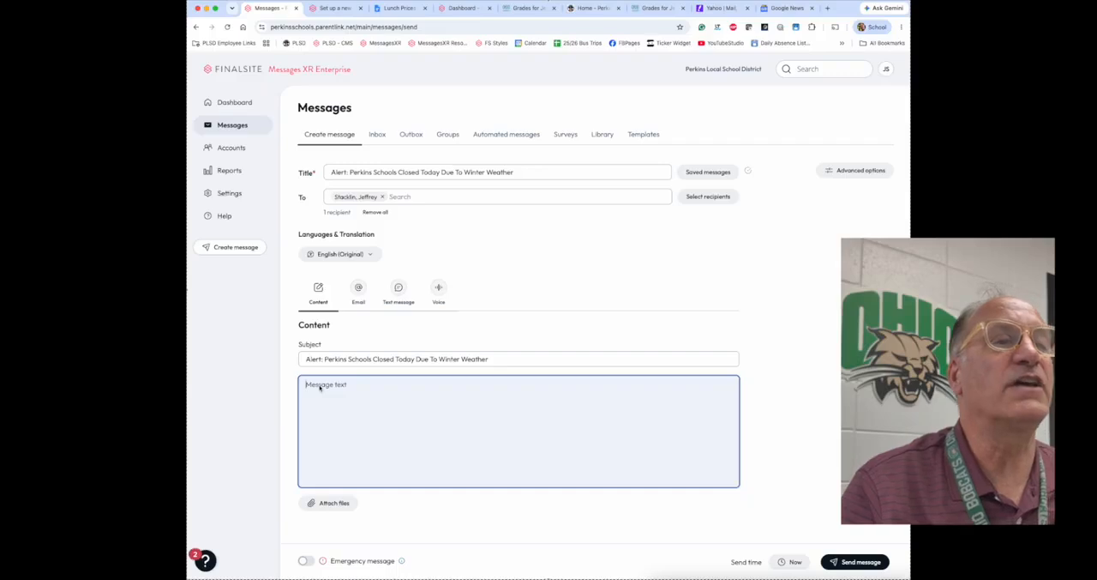
{"action": "left_click", "coordinate": [332, 387]}
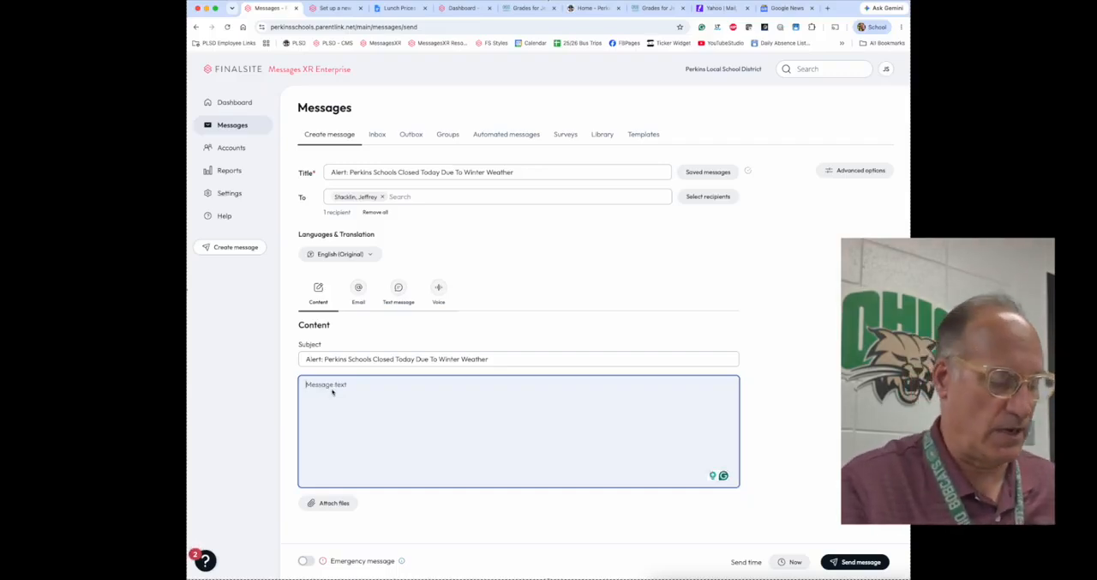
{"action": "type", "text": "Scoo"}
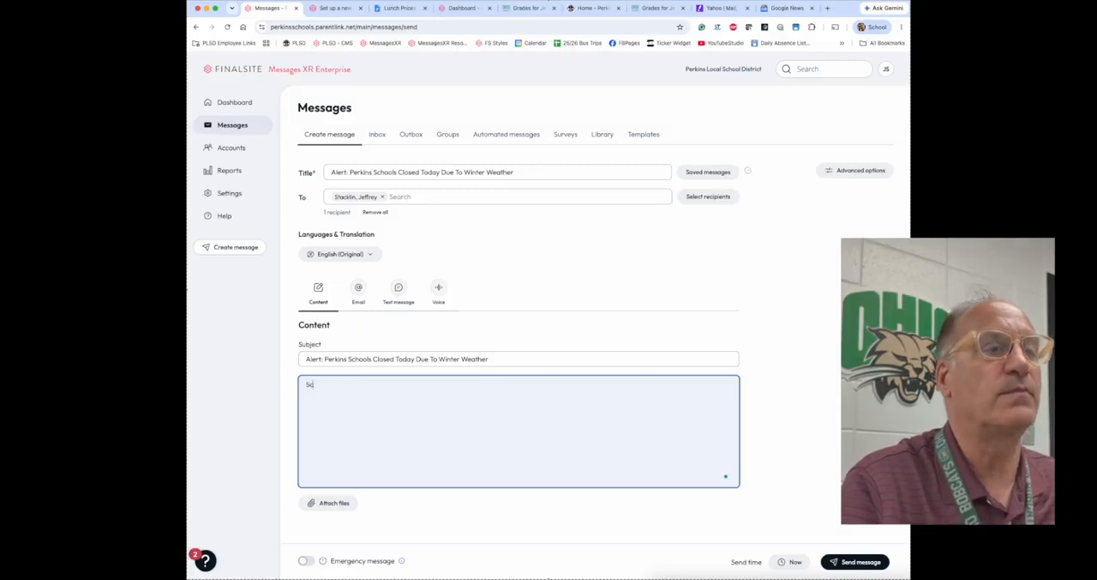
{"action": "key", "text": "BackSpace"}
{"action": "key", "text": "BackSpace"}
{"action": "type", "text": "hol"}
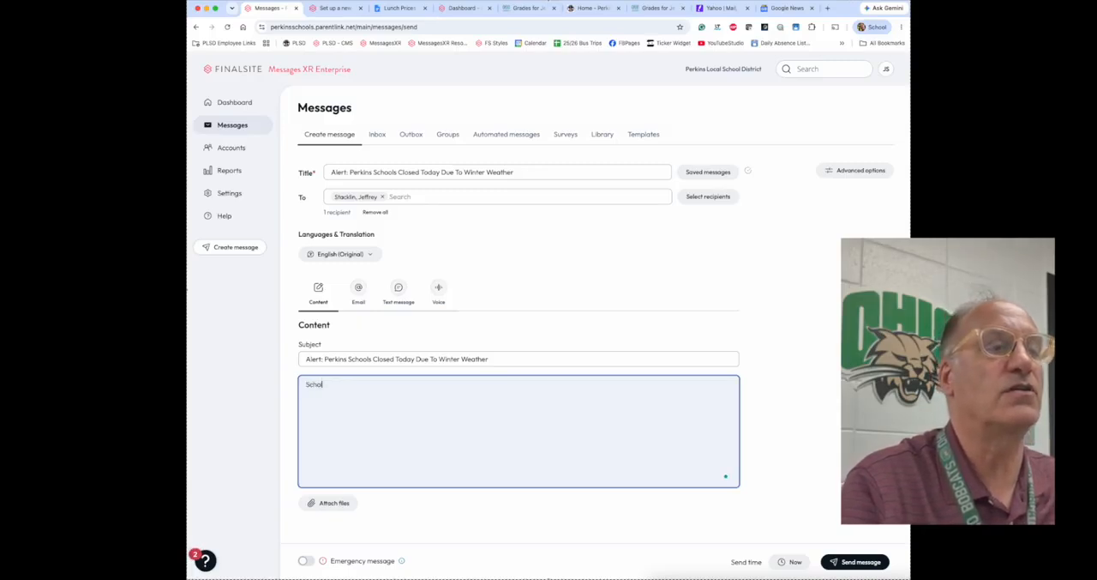
{"action": "type", "text": " is c"}
{"action": "type", "text": " closed"}
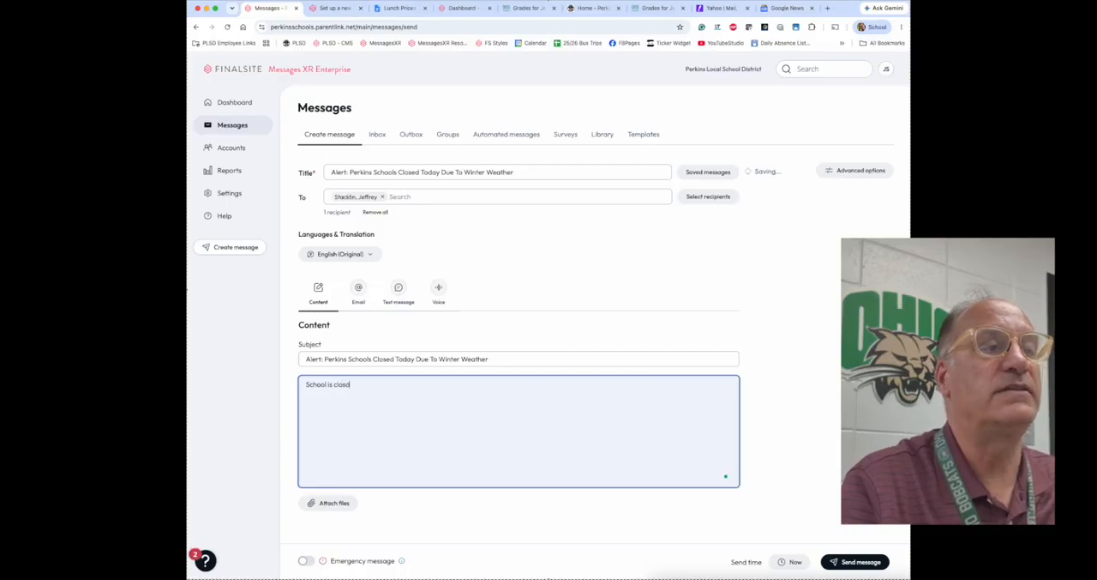
{"action": "type", "text": " due "}
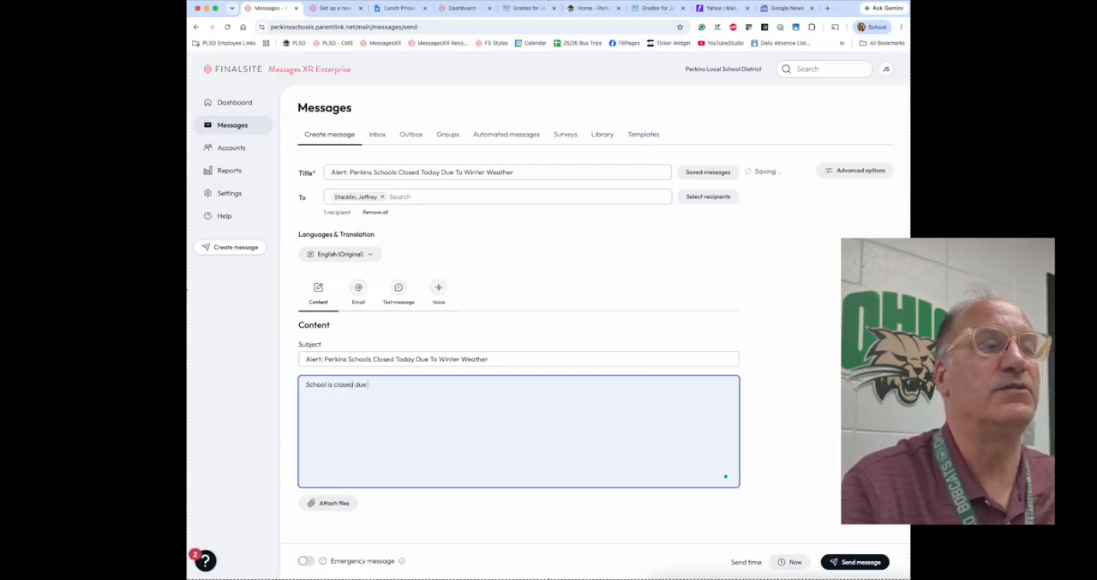
{"action": "type", "text": "to winter weat"}
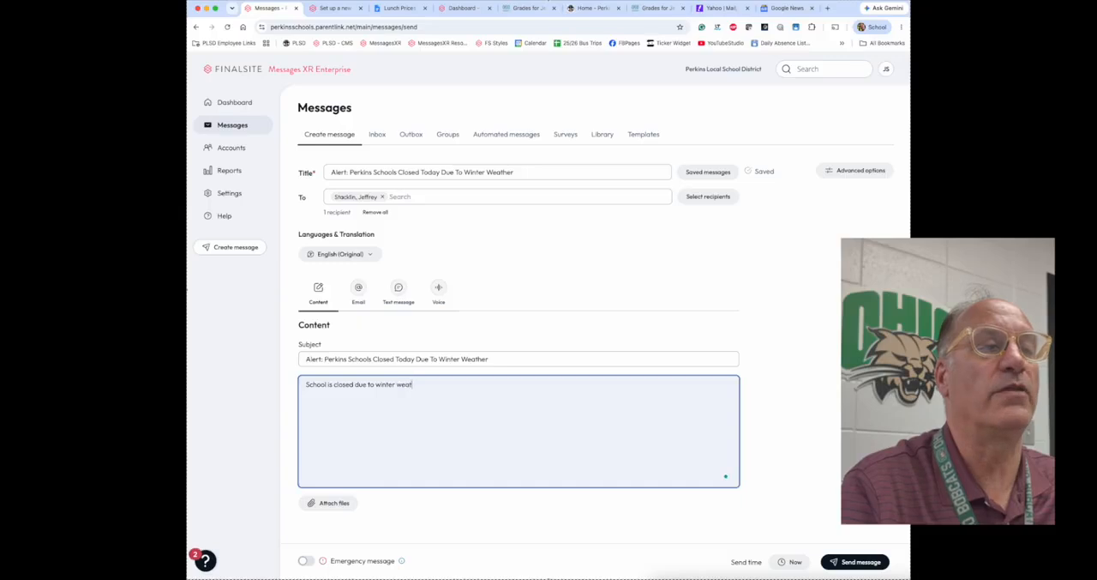
{"action": "type", "text": "her in June."}
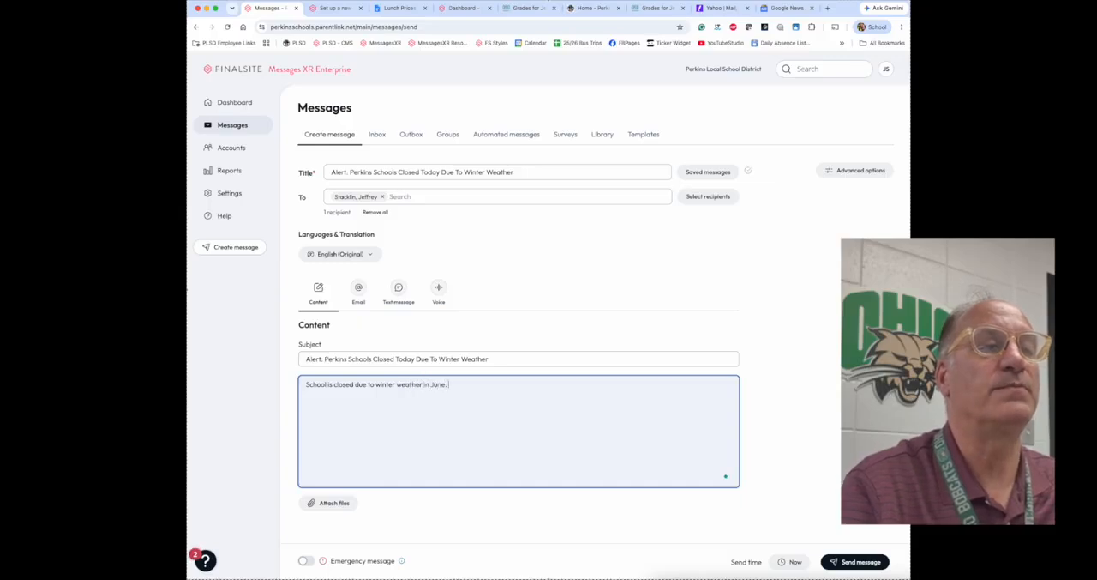
Step: Insert "This is a TEST. Please Disregard:" at the beginning of the message text
{"action": "left_click", "coordinate": [307, 385]}
{"action": "type", "text": "This is a "}
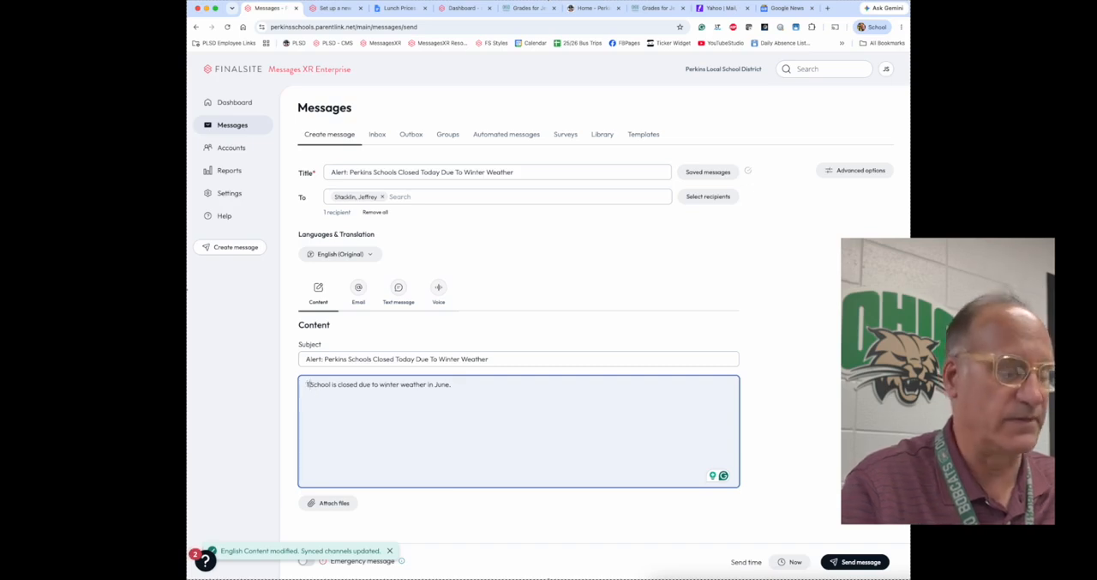
{"action": "type", "text": "TEST"}
{"action": "type", "text": ". Please Dis"}
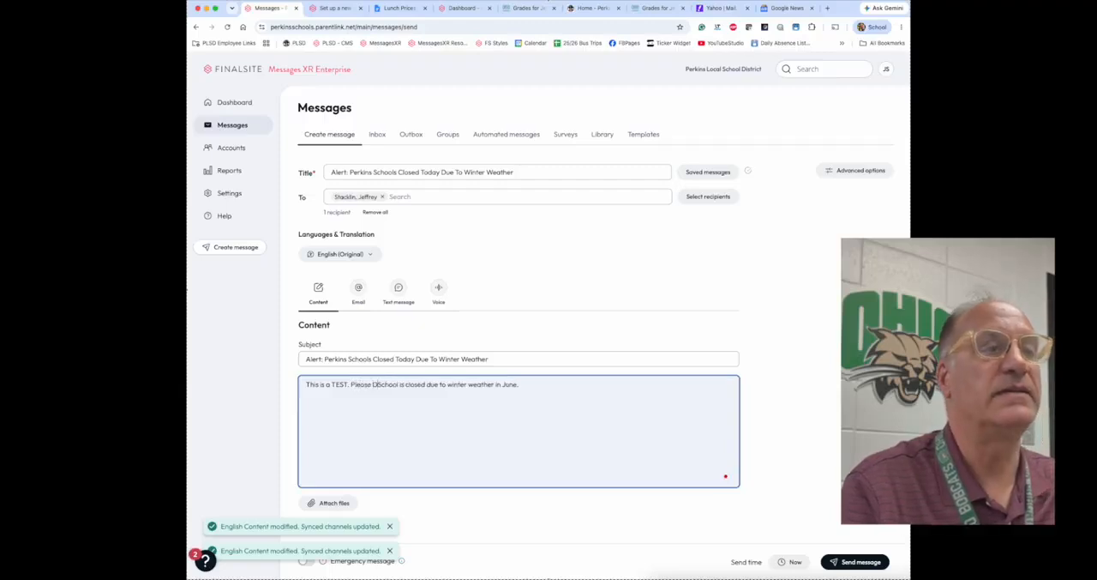
{"action": "type", "text": "regard"}
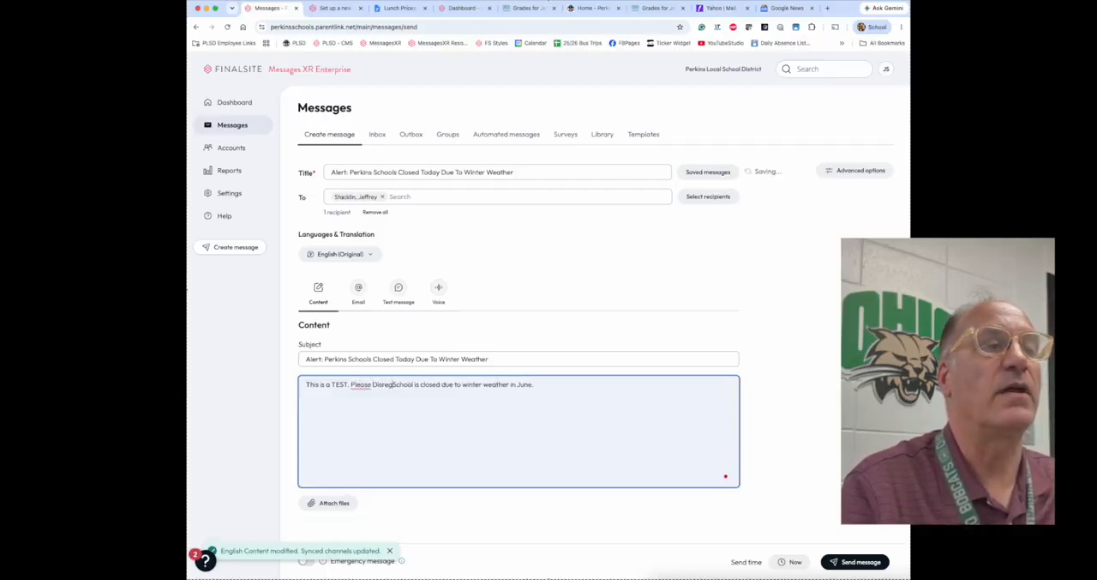
{"action": "type", "text": ":"}
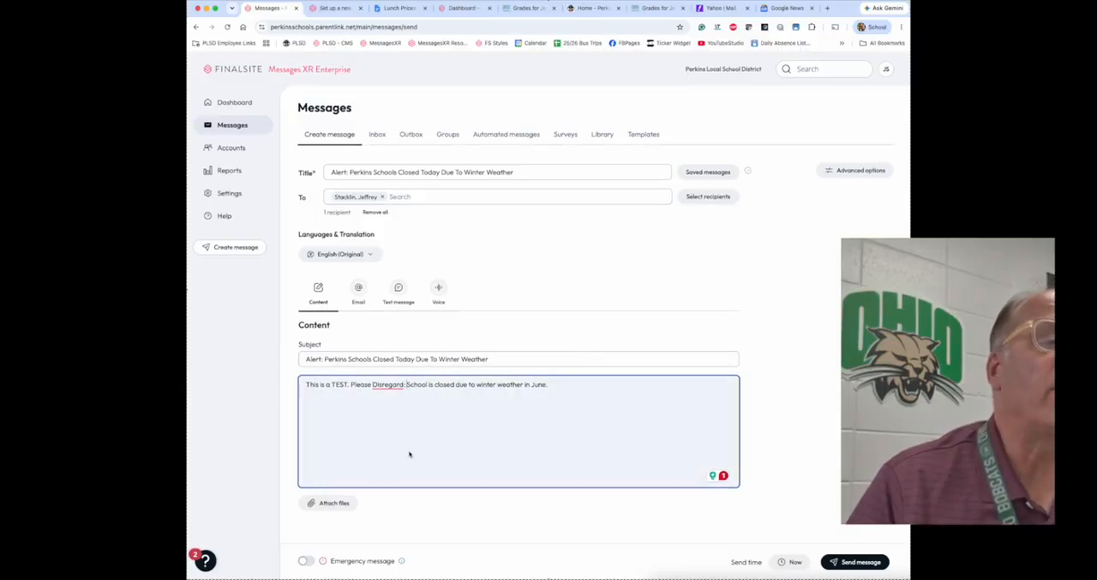
Step: Enable the email version of the alert and apply the Weather Closing template to it
{"action": "left_click", "coordinate": [359, 291]}
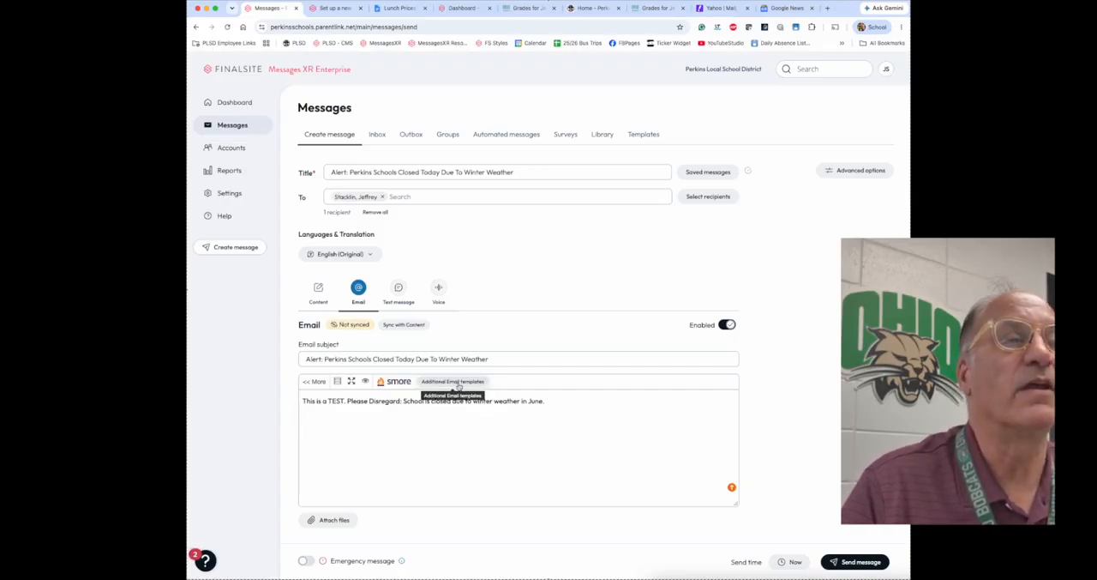
{"action": "left_click", "coordinate": [456, 382]}
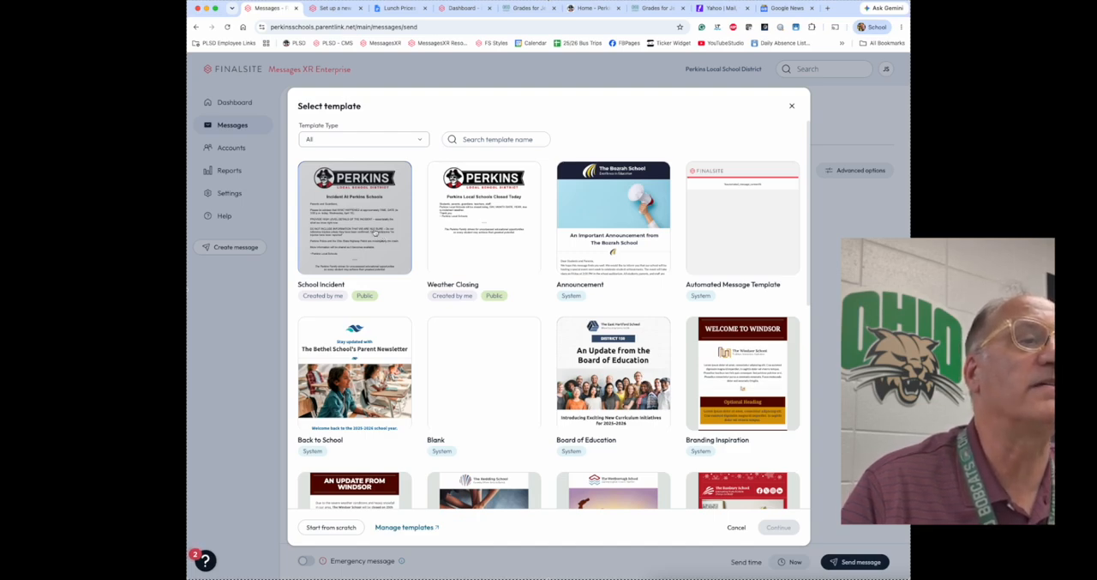
{"action": "left_click", "coordinate": [463, 245]}
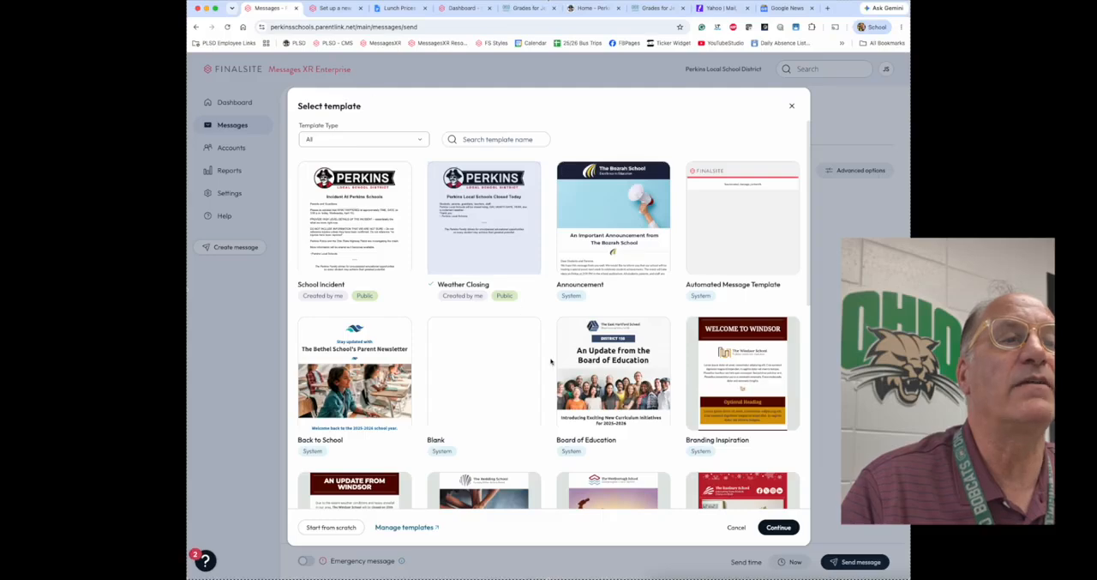
{"action": "left_click", "coordinate": [776, 527]}
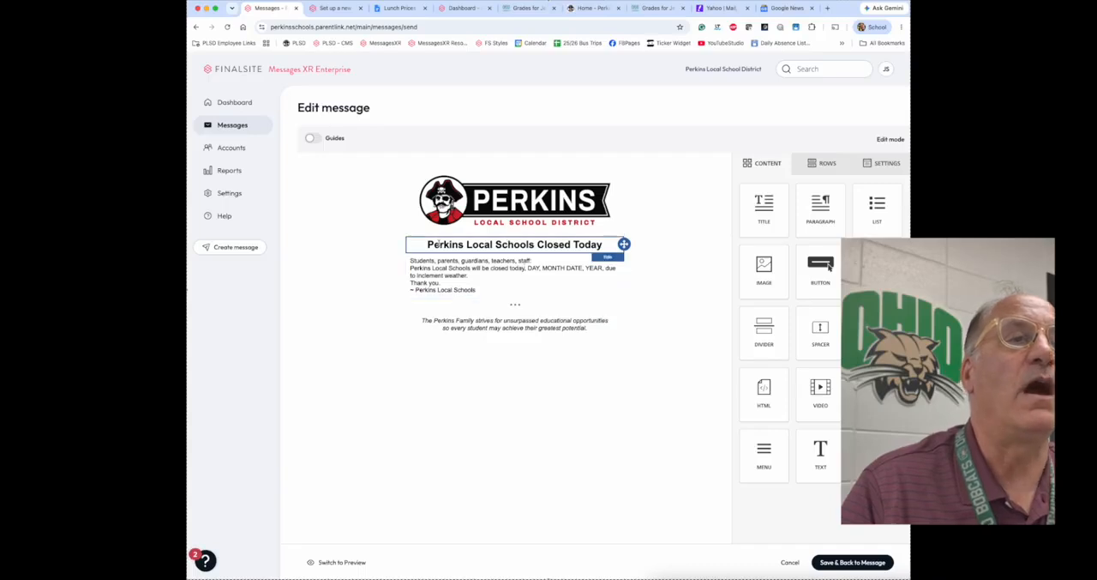
Step: Insert "TEST:" at the beginning of the email template's heading "Perkins Local Schools Closed Today"
{"action": "left_click", "coordinate": [427, 245]}
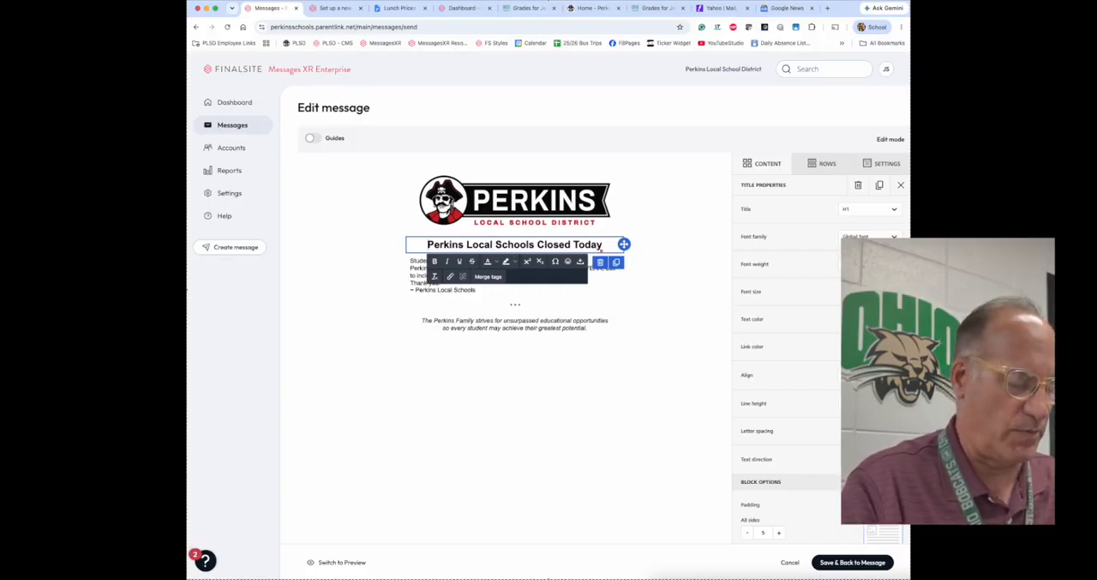
{"action": "type", "text": "TEST:"}
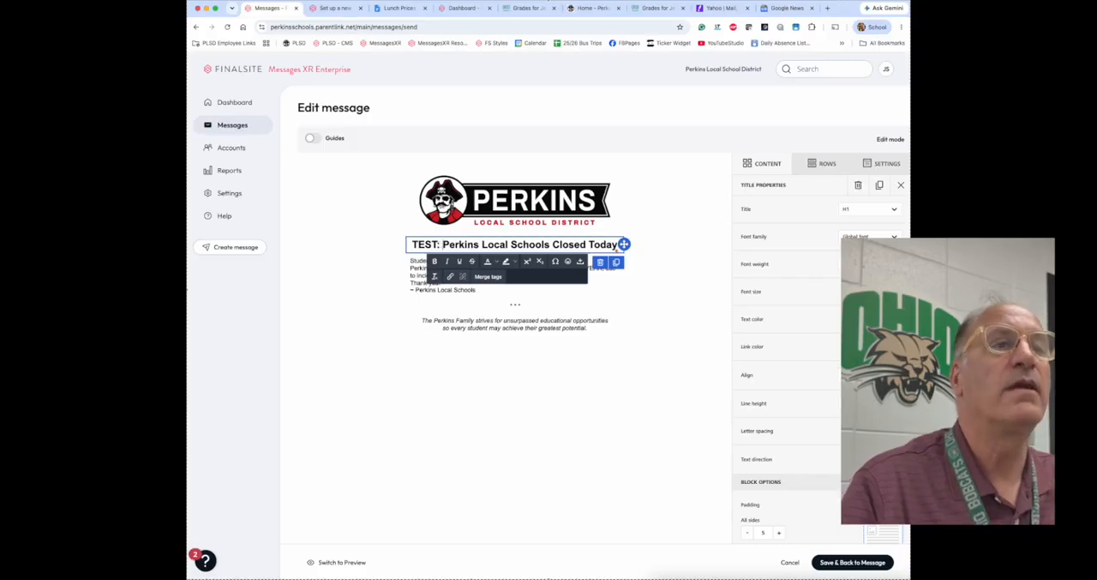
Step: Insert "Tuesday, June 16, 2026," before the date placeholder in the email's body paragraph
{"action": "left_click", "coordinate": [491, 261]}
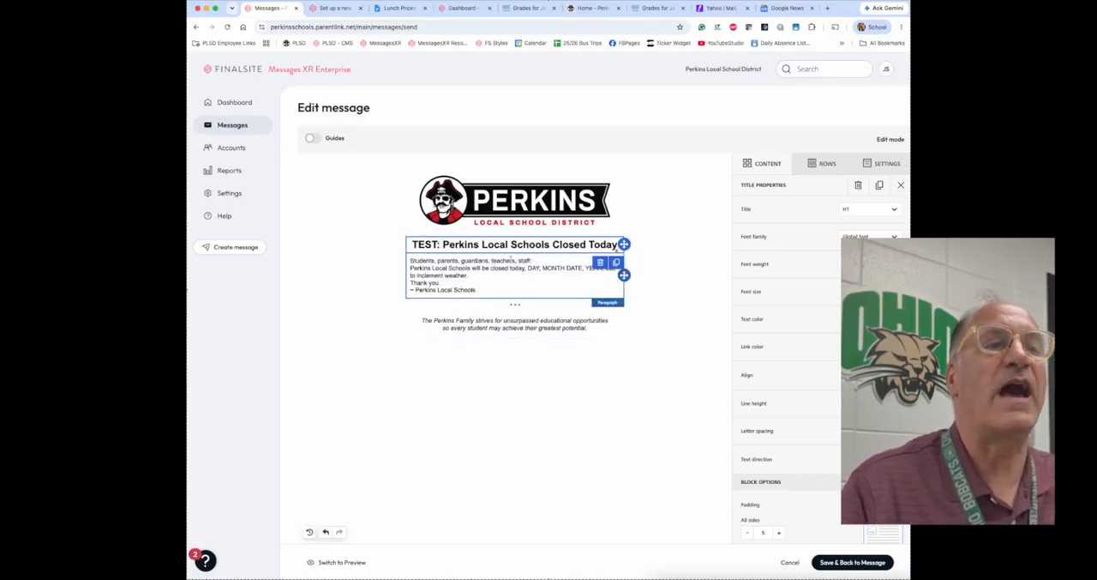
{"action": "left_click", "coordinate": [528, 269]}
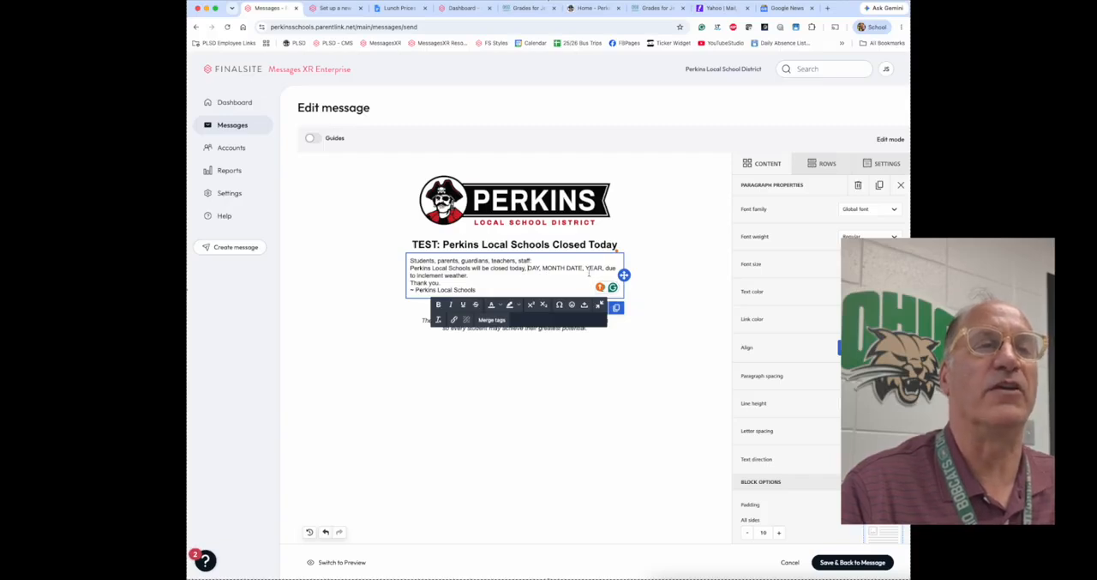
{"action": "left_click", "coordinate": [526, 268]}
{"action": "type", "text": "Tuesday,"}
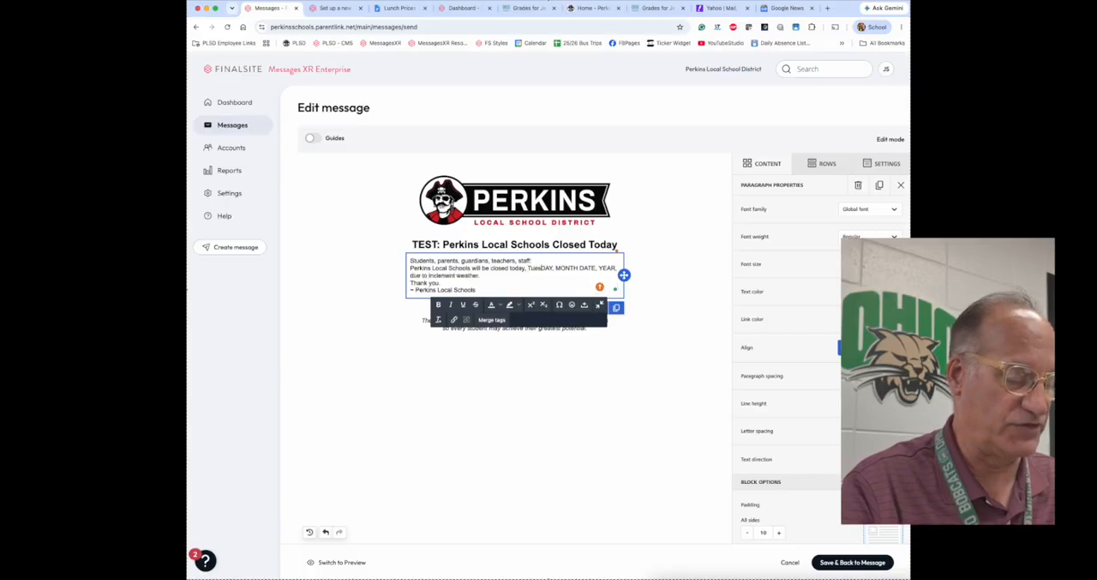
{"action": "type", "text": " June 16, "}
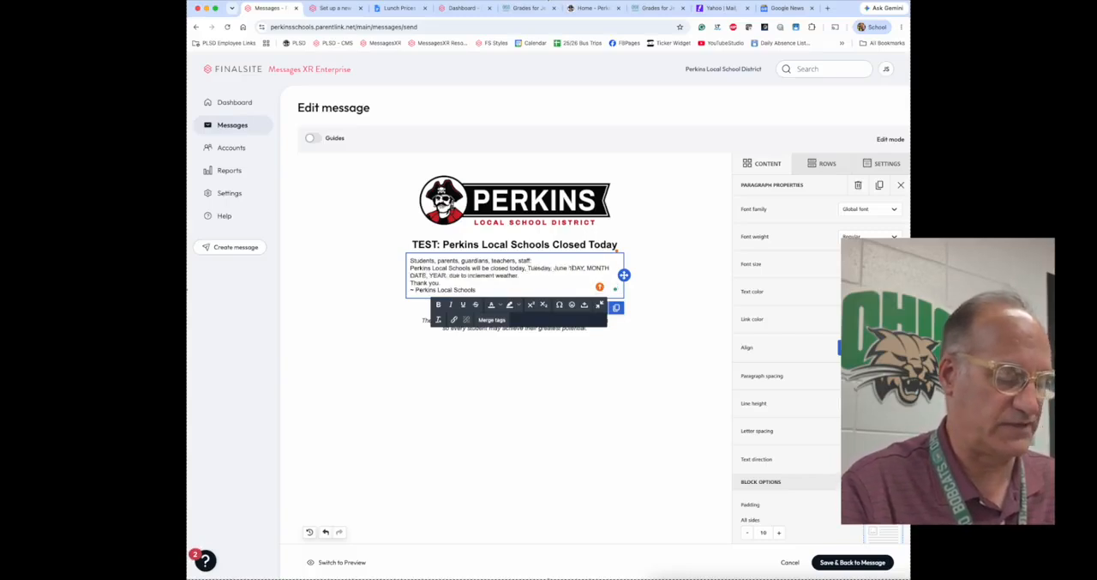
{"action": "type", "text": "2026,"}
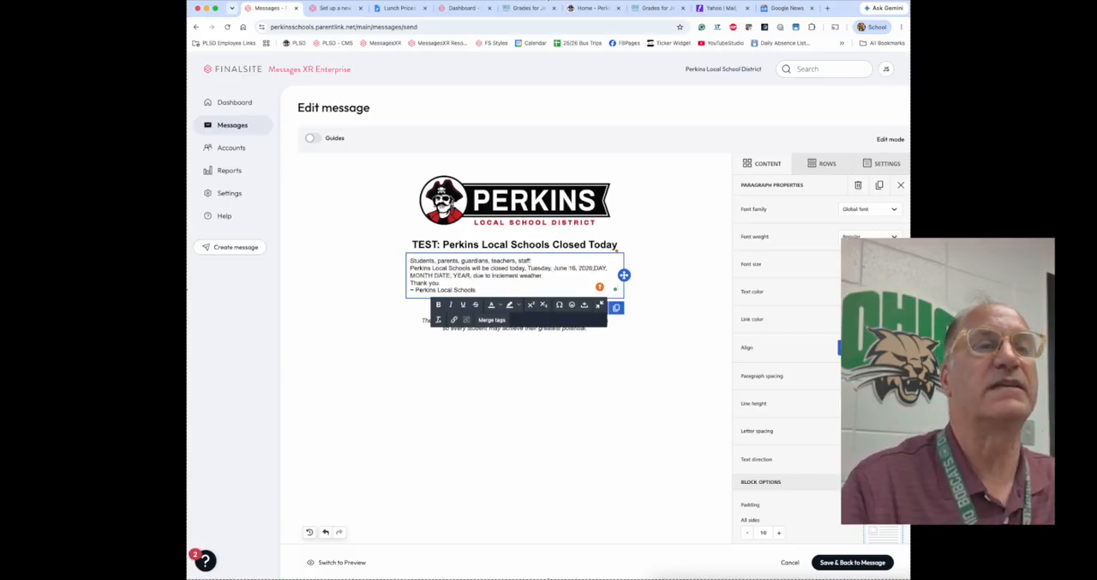
Step: Delete the "DAY, MONTH DATE, YEAR," placeholder from the body paragraph and save the email back to the message
{"action": "key", "text": "Delete"}
{"action": "key", "text": "Delete"}
{"action": "key", "text": "Delete"}
{"action": "key", "text": "Delete"}
{"action": "key", "text": "Delete"}
{"action": "key", "text": "Delete"}
{"action": "key", "text": "Delete"}
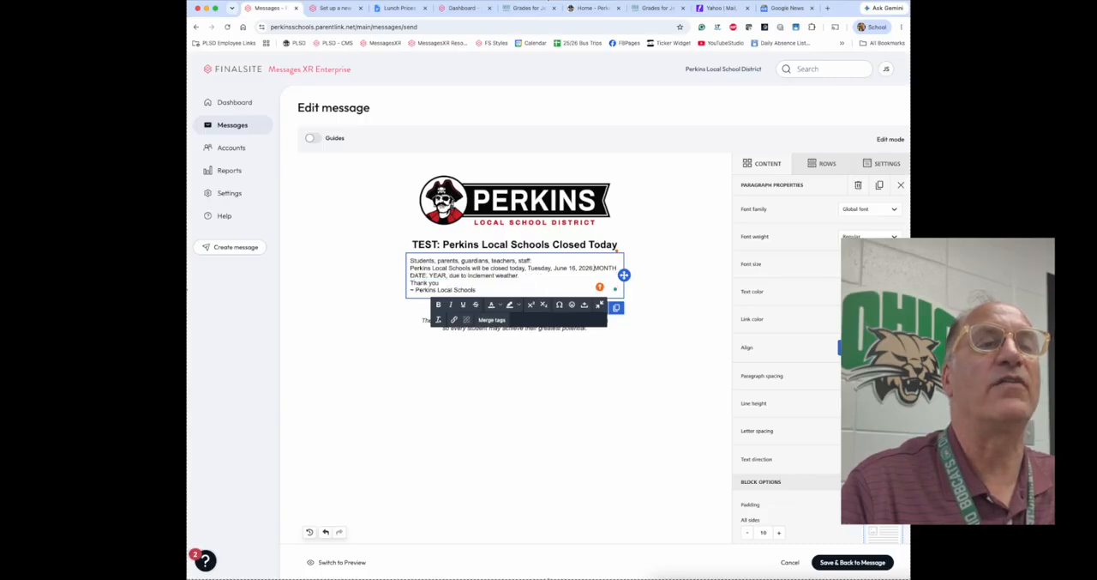
{"action": "key", "text": "Delete"}
{"action": "key", "text": "Delete"}
{"action": "key", "text": "Delete"}
{"action": "key", "text": "Delete"}
{"action": "key", "text": "Delete"}
{"action": "key", "text": "Delete"}
{"action": "key", "text": "Delete"}
{"action": "key", "text": "Delete"}
{"action": "key", "text": "Delete"}
{"action": "key", "text": "Delete"}
{"action": "key", "text": "Delete"}
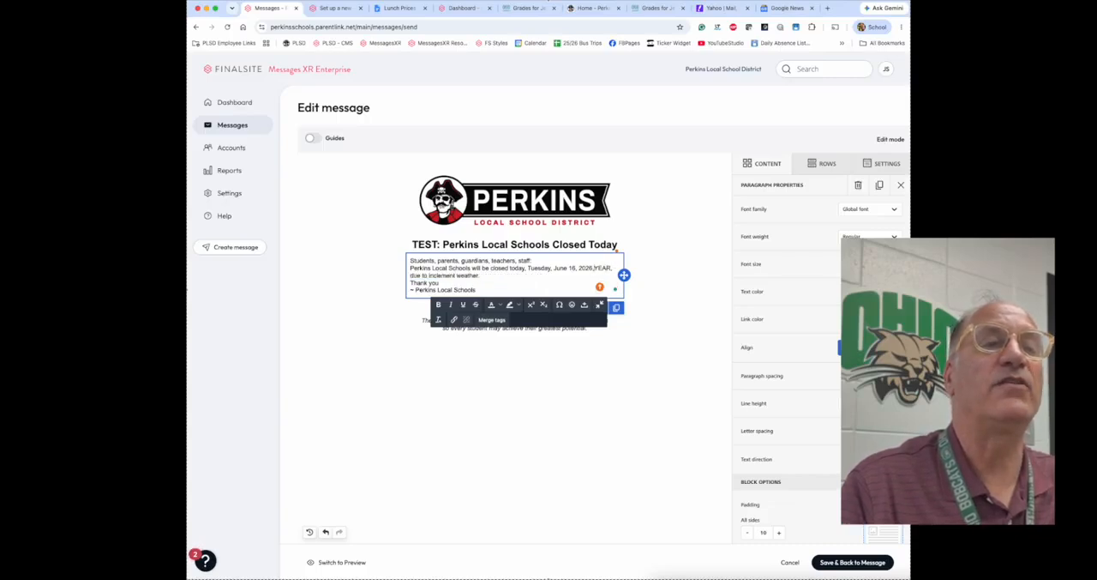
{"action": "key", "text": "Delete"}
{"action": "key", "text": "Delete"}
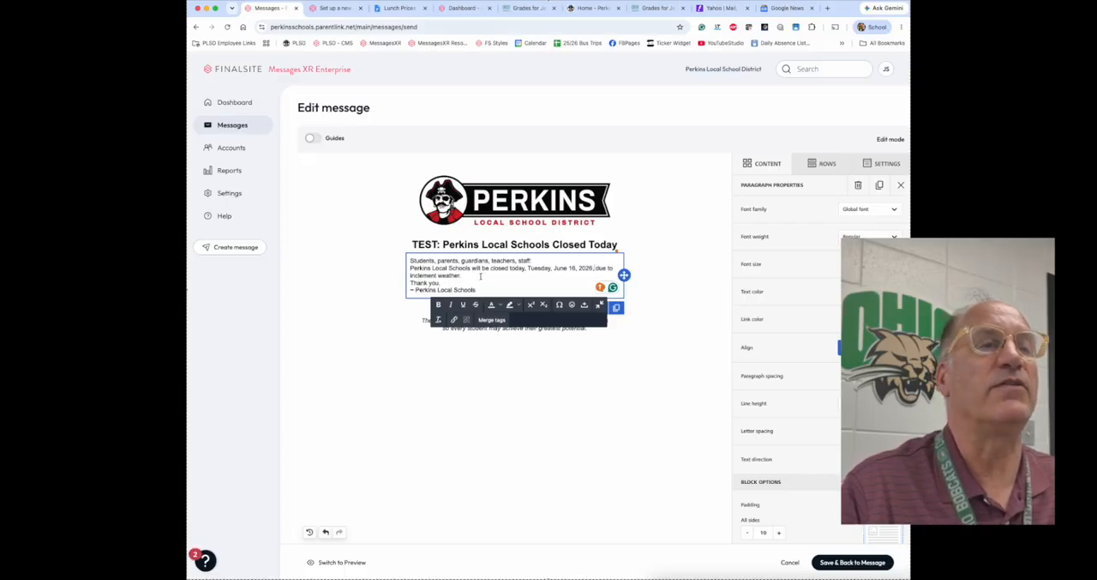
{"action": "left_click", "coordinate": [568, 445]}
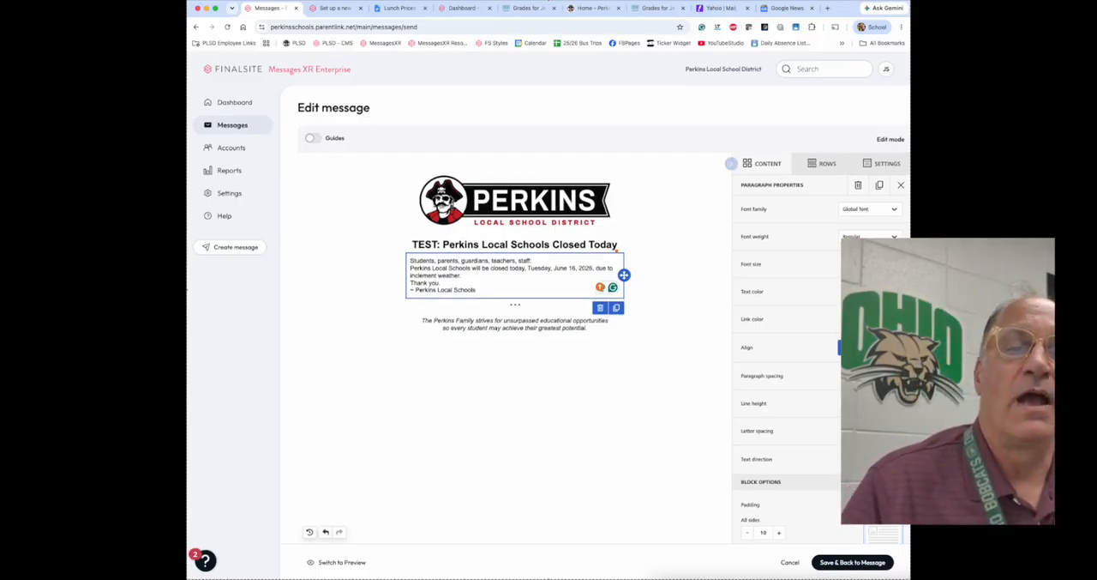
{"action": "left_click", "coordinate": [826, 563]}
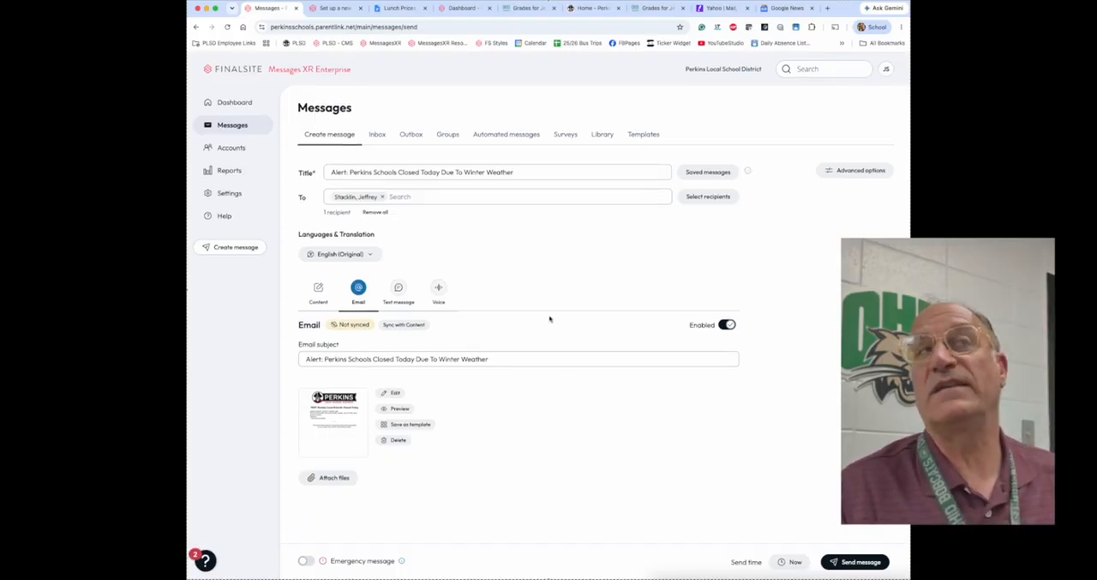
Step: Add the text message and voice versions of the alert, with the voice audio set to Call in to record
{"action": "left_click", "coordinate": [398, 290]}
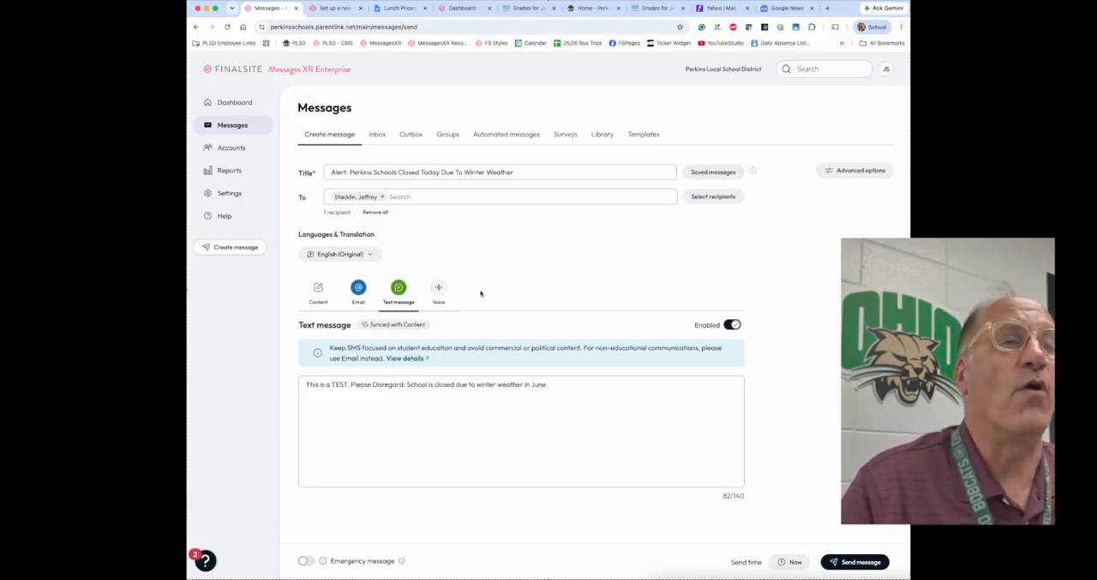
{"action": "left_click", "coordinate": [439, 289]}
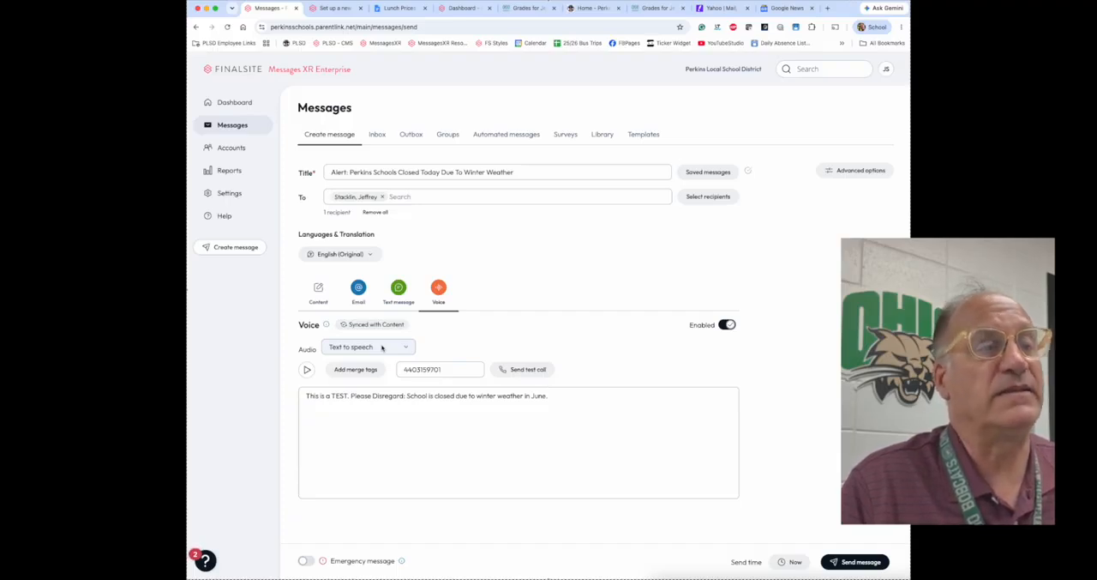
{"action": "left_click", "coordinate": [315, 410]}
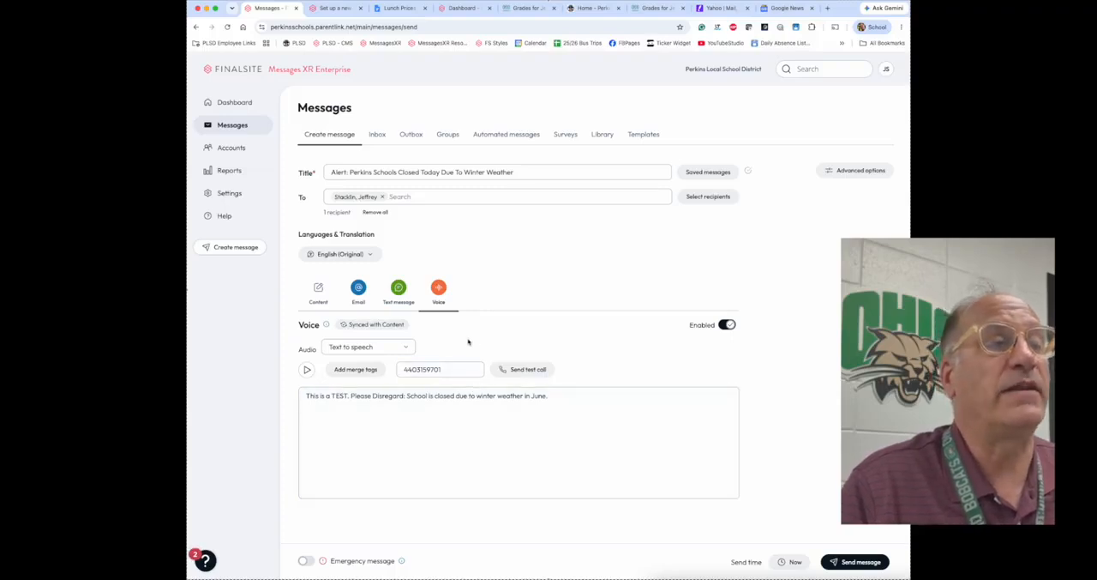
{"action": "left_click", "coordinate": [351, 348]}
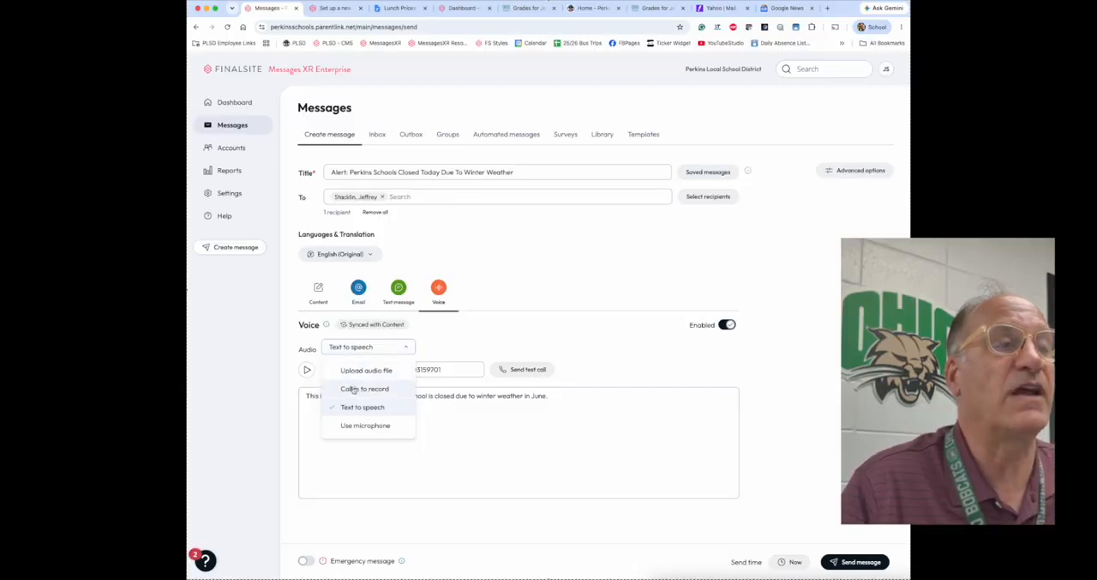
{"action": "left_click", "coordinate": [355, 391]}
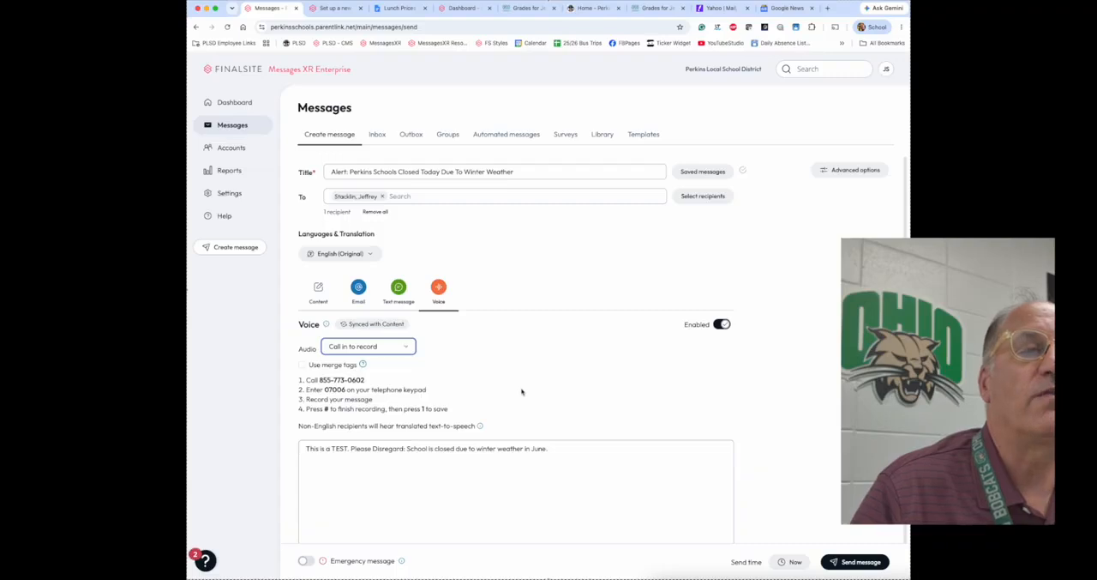
{"action": "scroll", "coordinate": [540, 400], "scroll_direction": "down", "scroll_amount": 1}
{"action": "scroll", "coordinate": [540, 400], "scroll_direction": "down", "scroll_amount": 1}
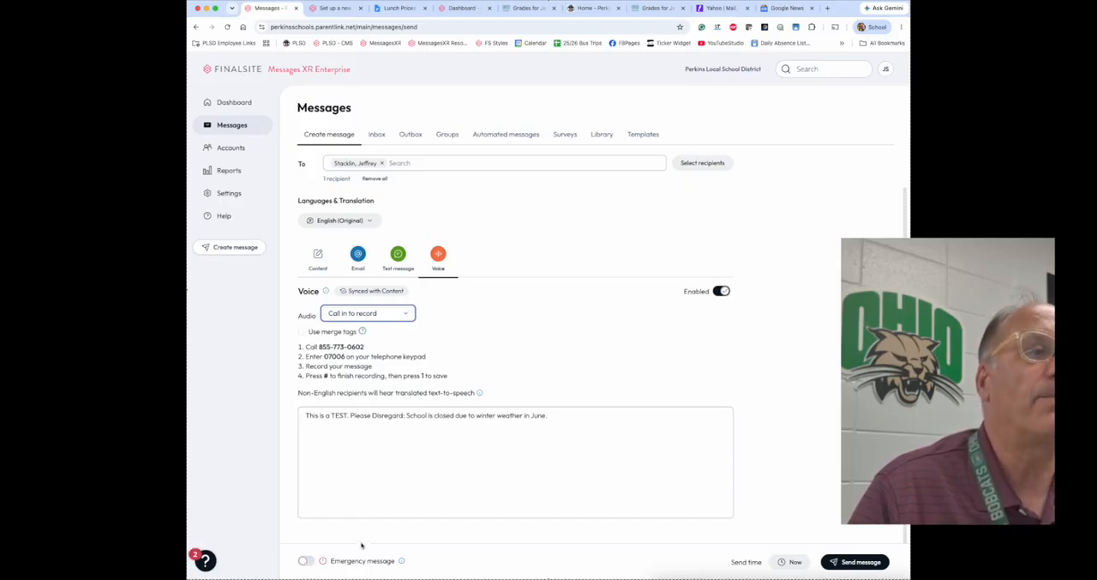
Step: Mark the alert as an emergency message sent immediately, ignoring system blackout hours, to all recipient numbers, and check the send scheduling options
{"action": "left_click", "coordinate": [309, 561]}
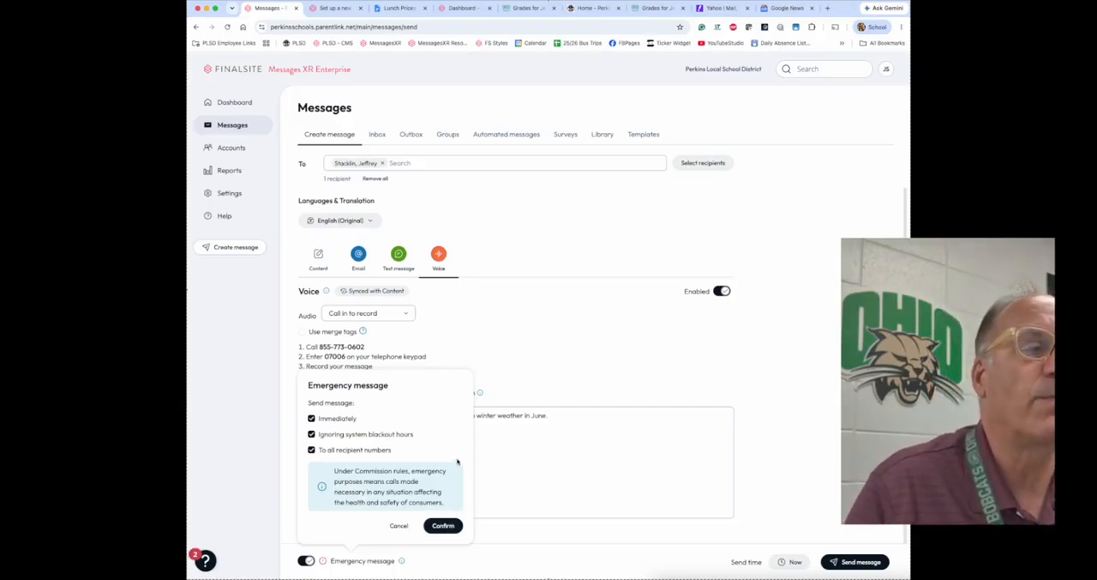
{"action": "left_click", "coordinate": [446, 529]}
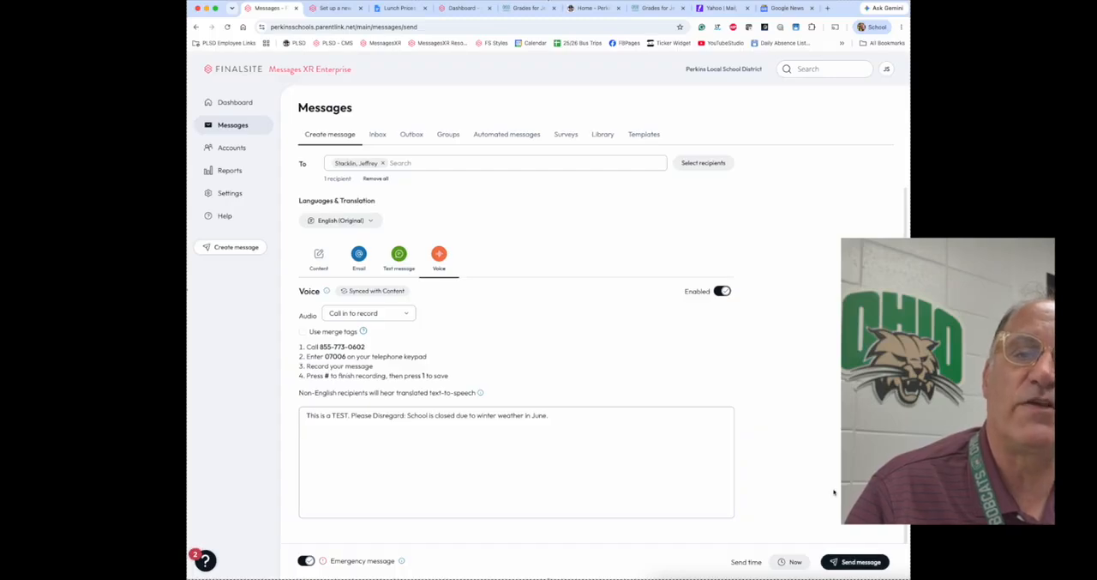
{"action": "left_click", "coordinate": [796, 562]}
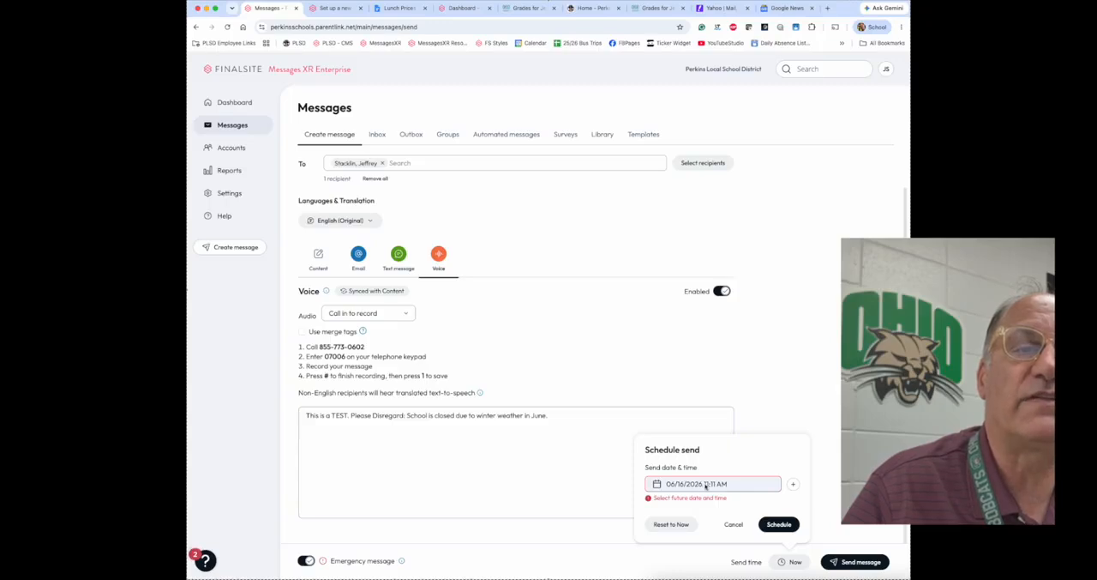
{"action": "left_click", "coordinate": [787, 525]}
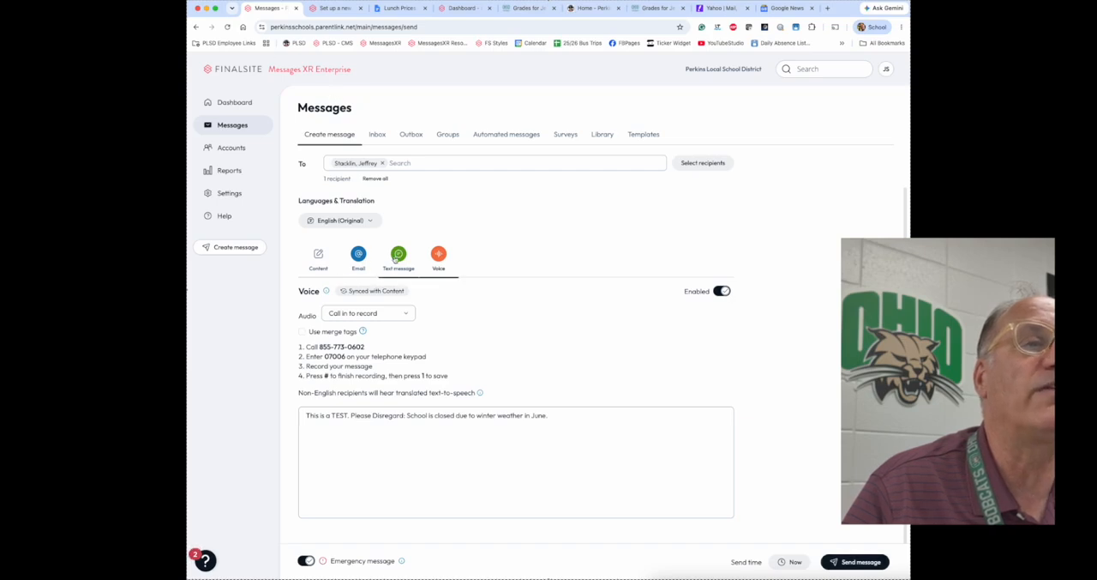
Step: Disable the voice version of the alert and send the message by email and text with the send time Now
{"action": "left_click", "coordinate": [401, 259]}
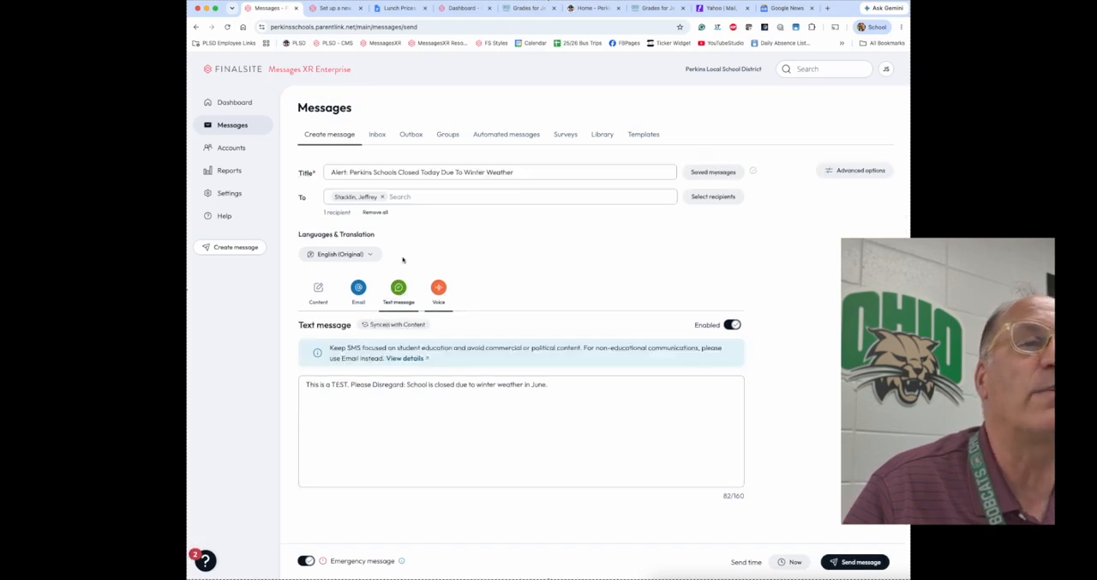
{"action": "left_click", "coordinate": [441, 293]}
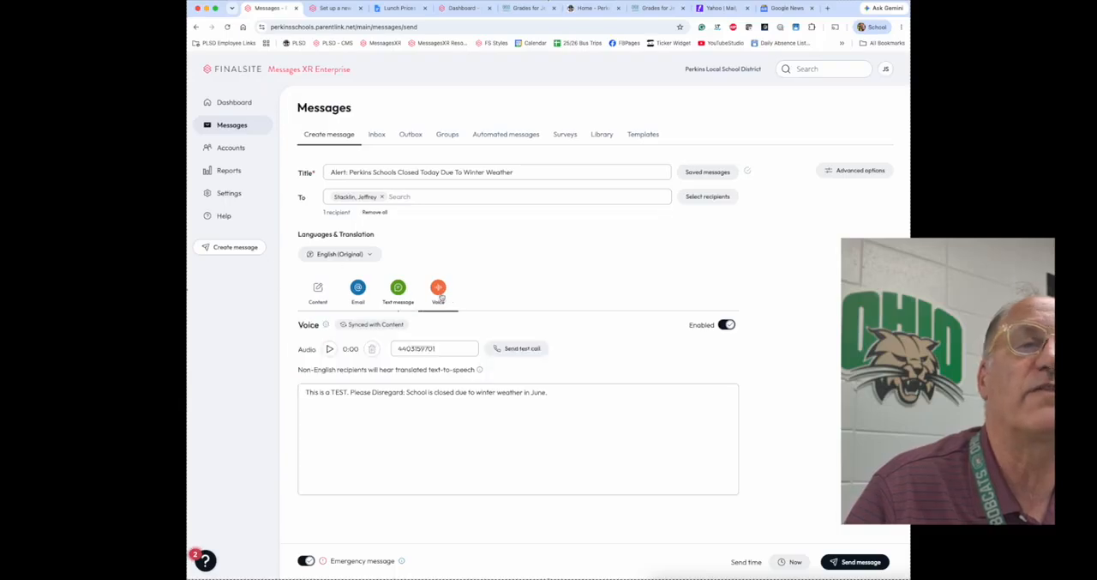
{"action": "left_click", "coordinate": [725, 325]}
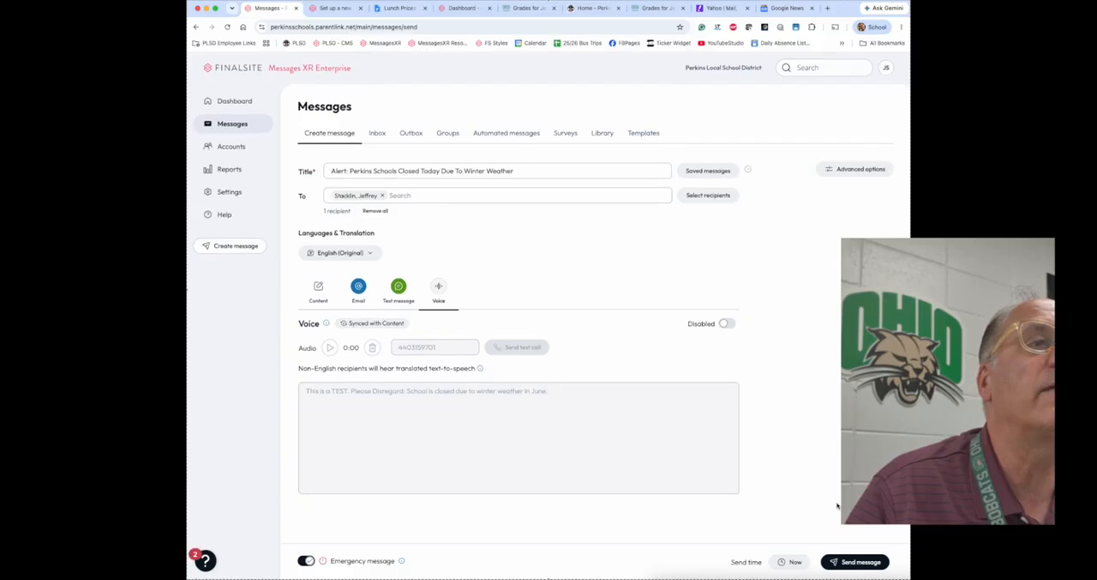
{"action": "left_click", "coordinate": [869, 562]}
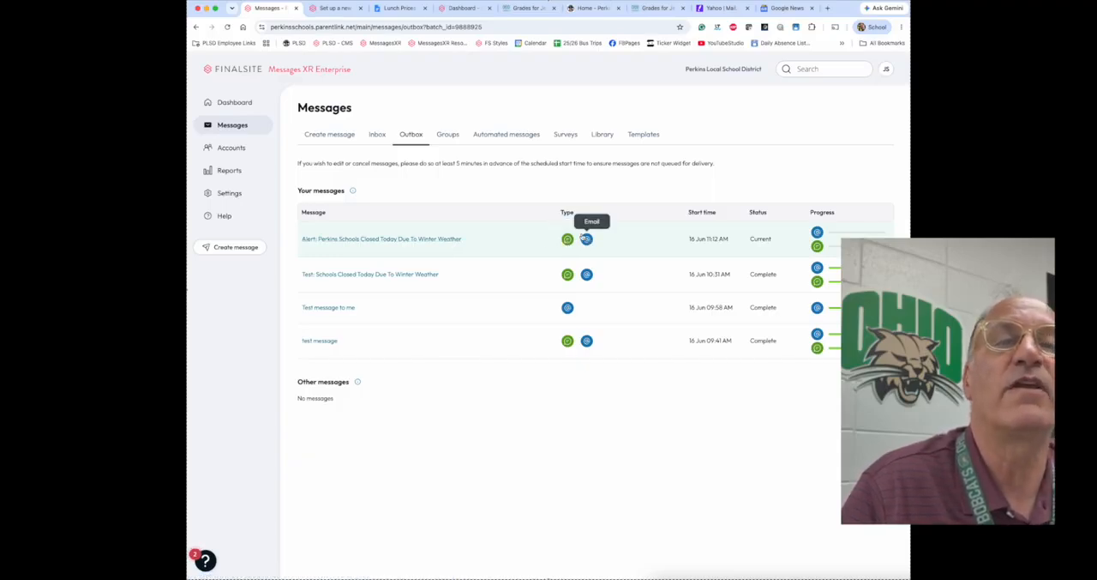
Step: Open the sent alert's tracking report from the outbox and examine the email and text message delivery progress
{"action": "mouse_move", "coordinate": [817, 232]}
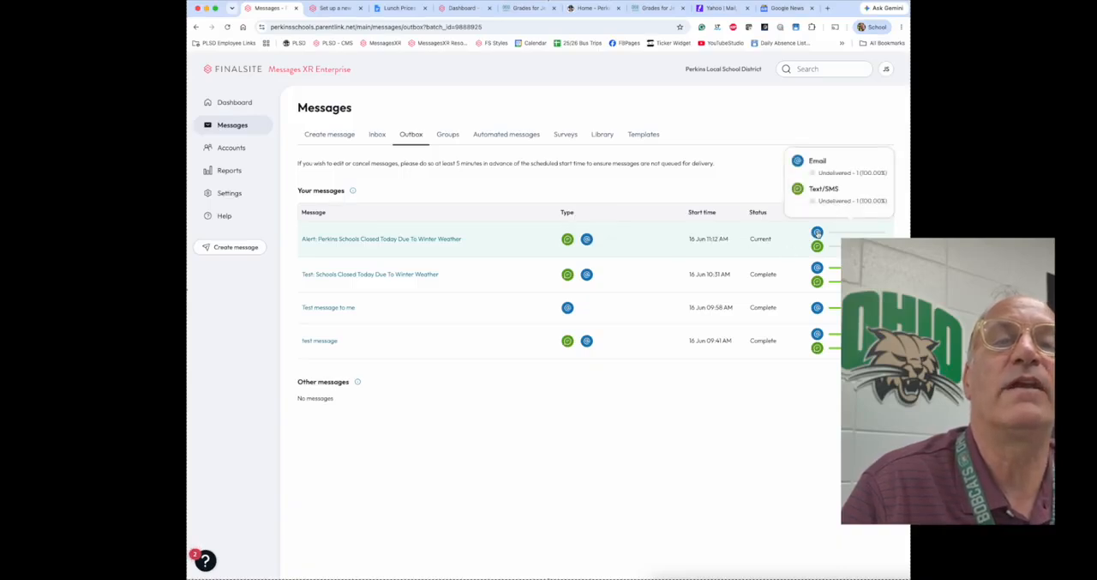
{"action": "left_click", "coordinate": [817, 232]}
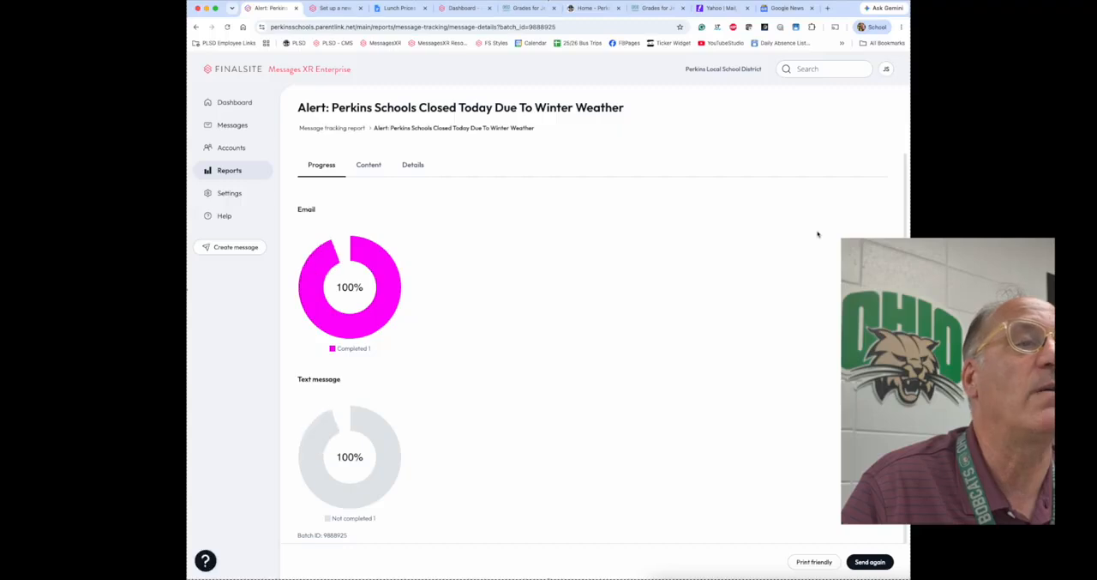
{"action": "scroll", "coordinate": [330, 321], "scroll_direction": "down", "scroll_amount": 1}
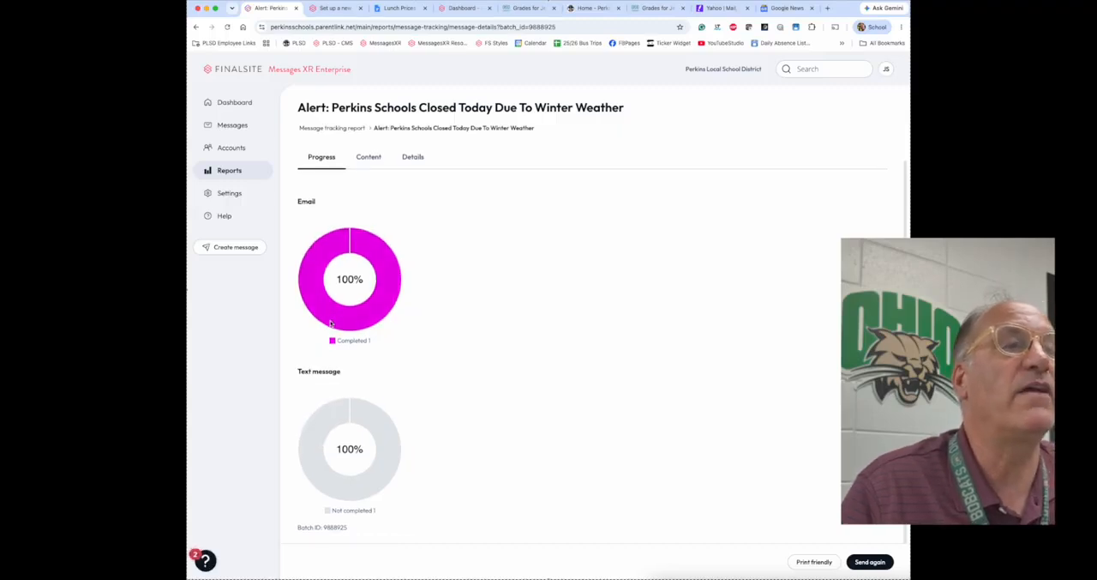
{"action": "scroll", "coordinate": [330, 321], "scroll_direction": "up", "scroll_amount": 1}
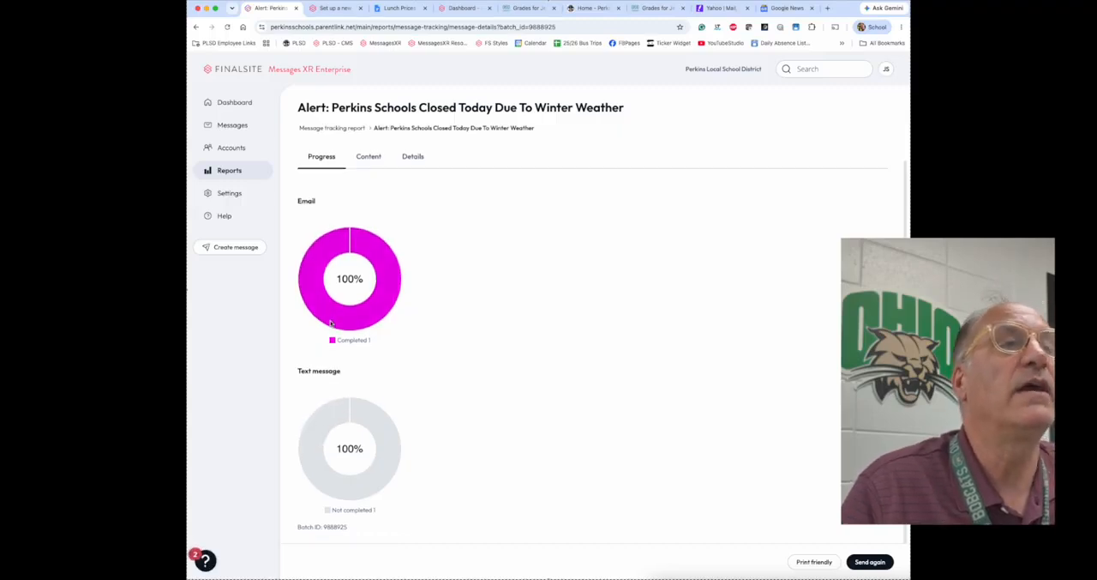
Step: Review the sent alert's email and text message content, its delivery details and its recipient list
{"action": "left_click", "coordinate": [365, 163]}
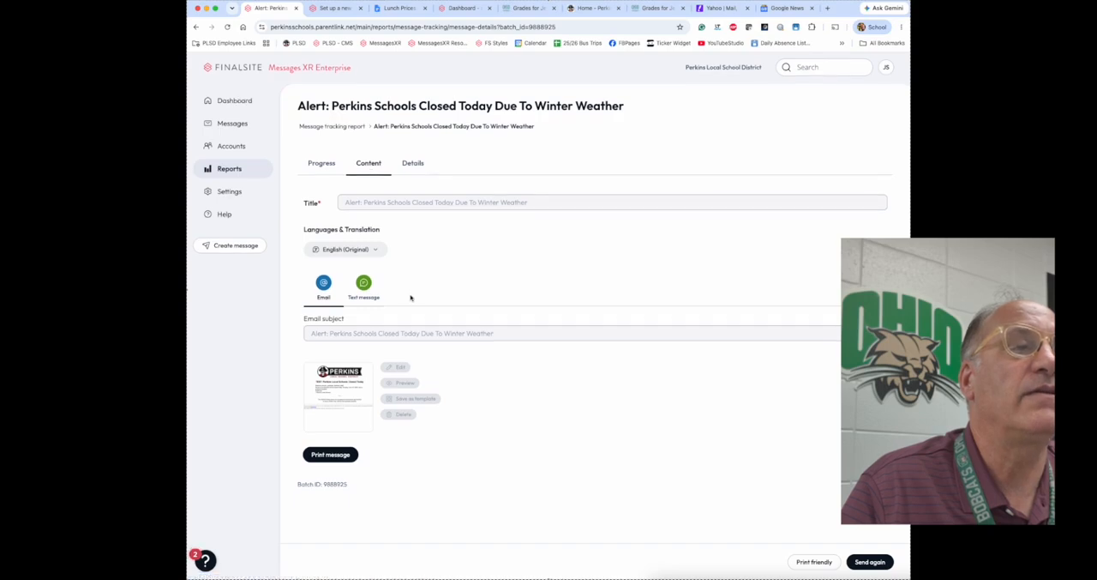
{"action": "left_click", "coordinate": [364, 285]}
{"action": "left_click", "coordinate": [411, 163]}
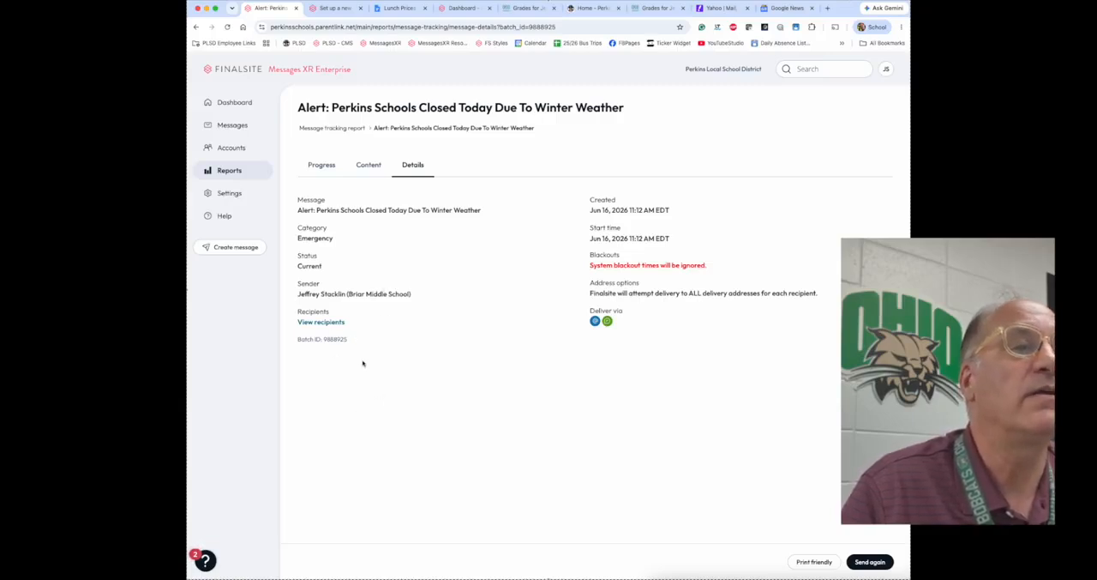
{"action": "left_click", "coordinate": [335, 323]}
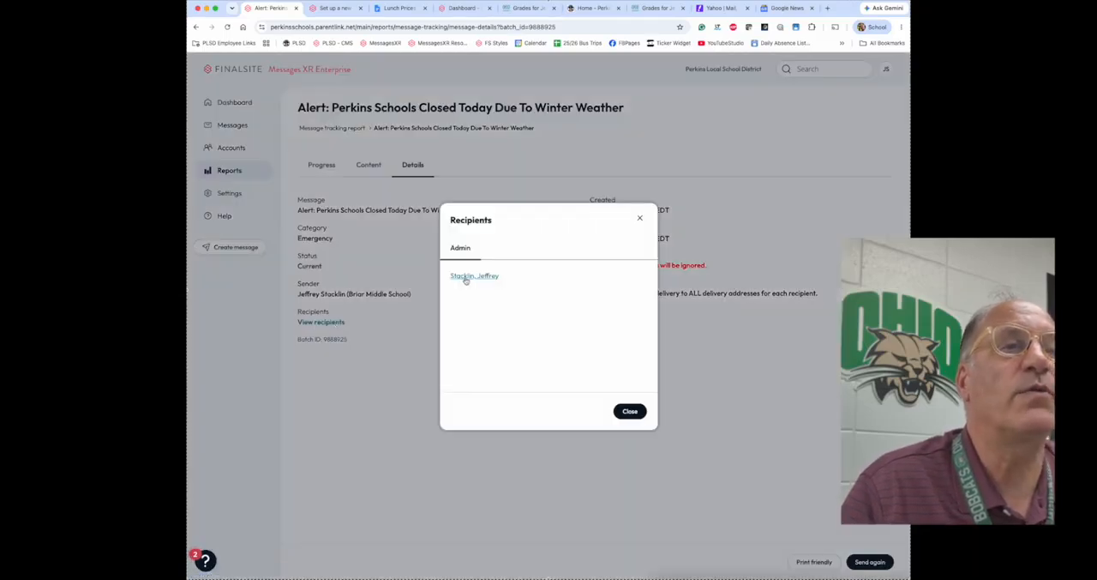
{"action": "left_click", "coordinate": [630, 410]}
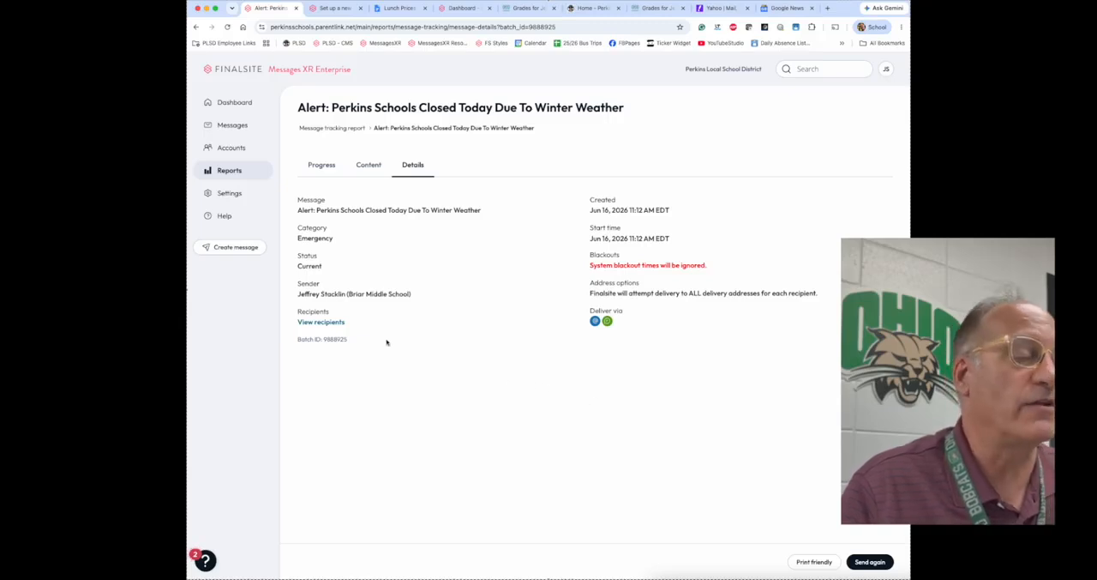